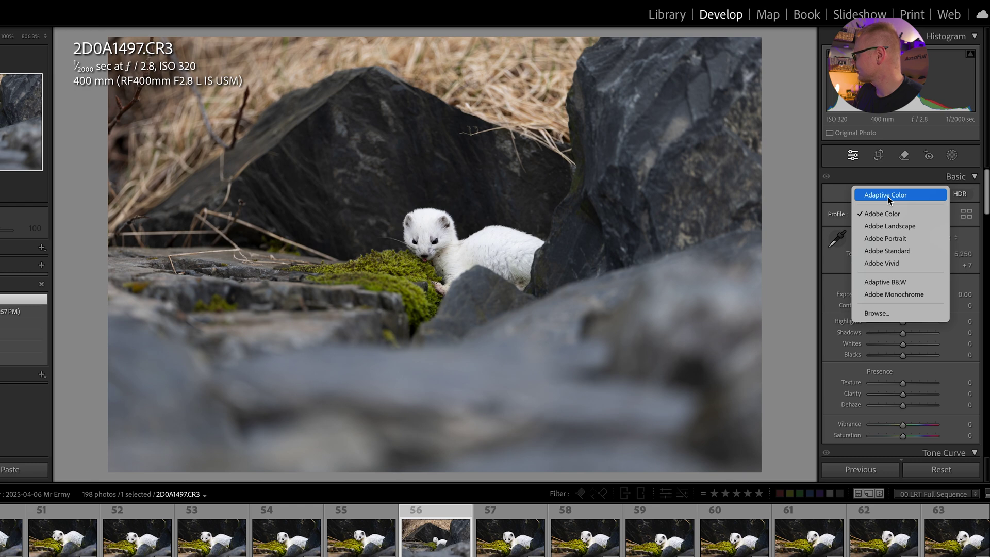
click(888, 197)
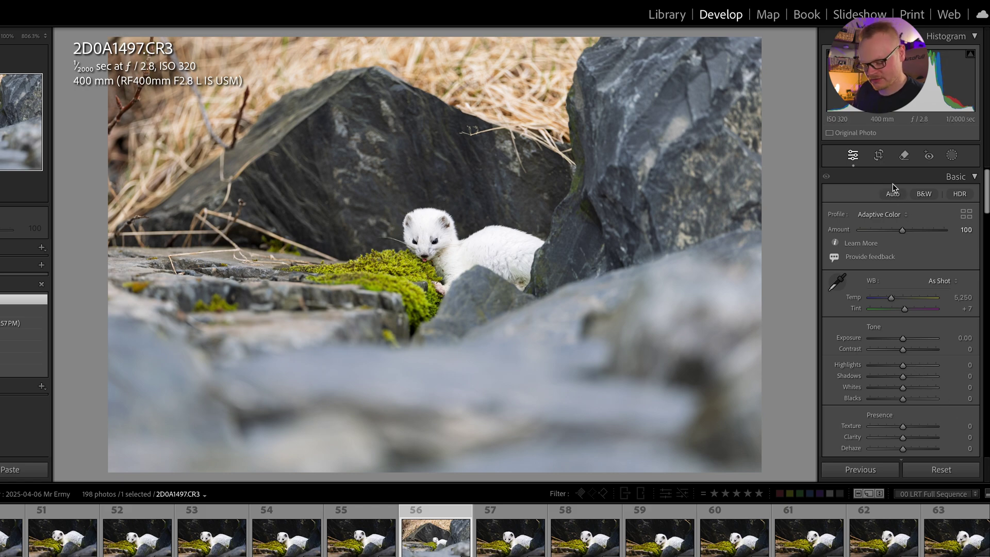
key(ctrl+z)
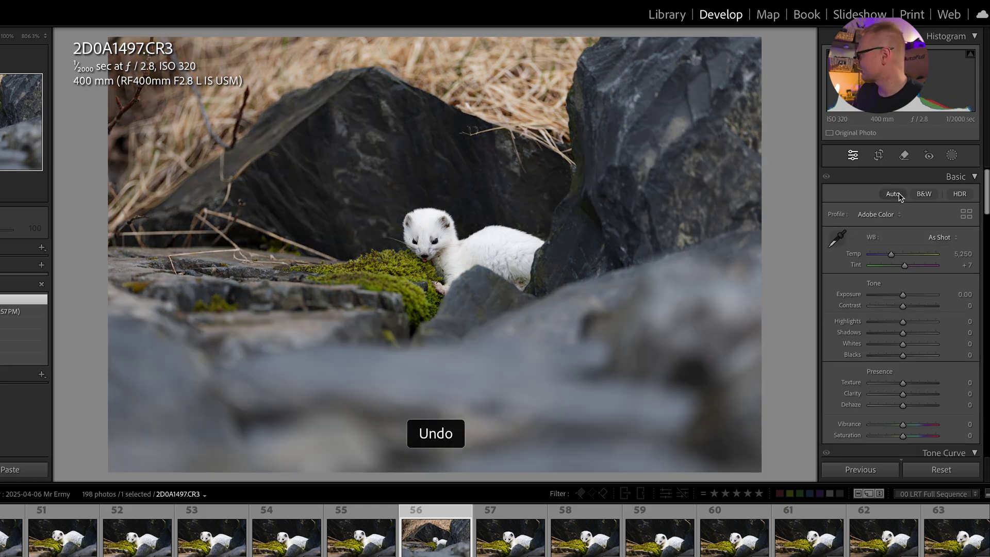
click(896, 194)
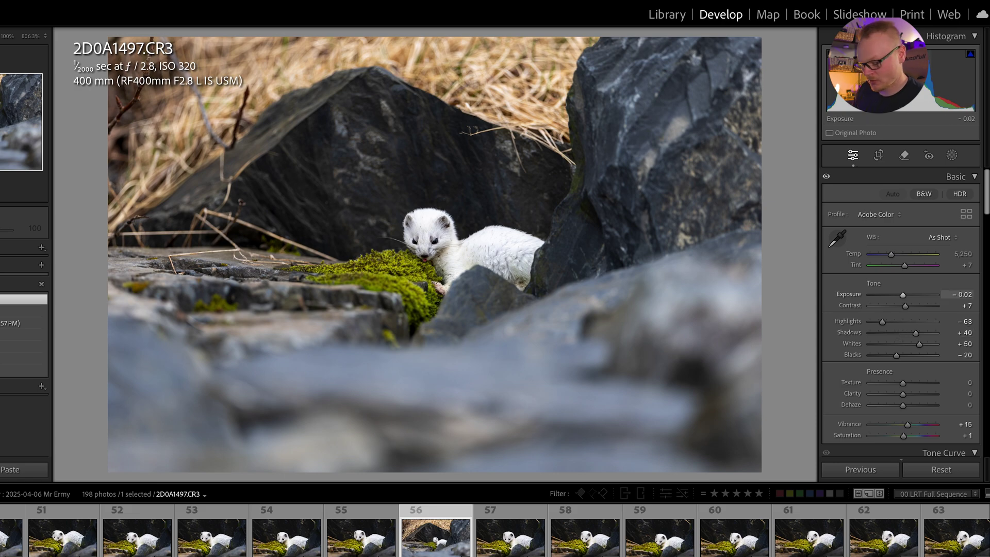
key(ctrl+z)
Step: Apply the Adaptive Color profile to photo 2D0A1497.CR3
click(898, 214)
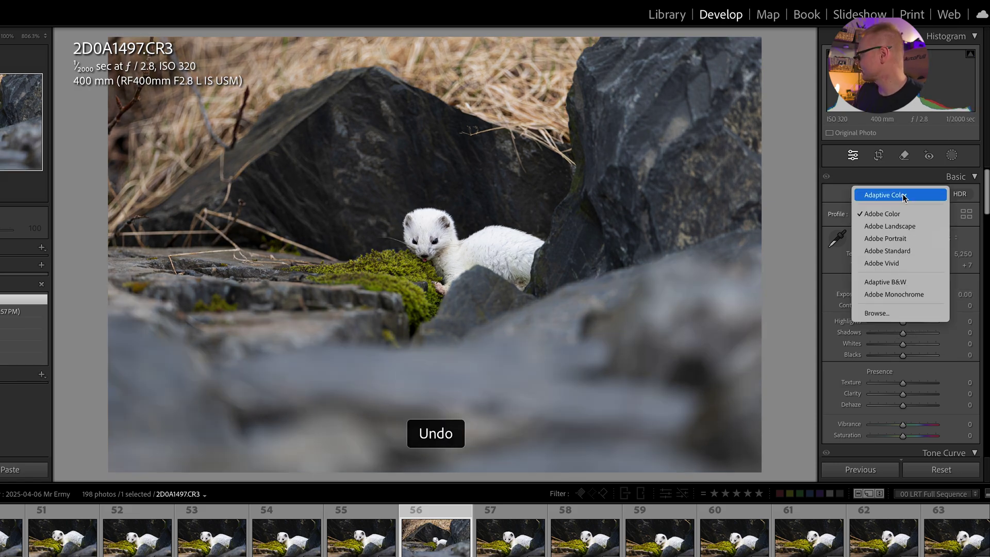
click(902, 194)
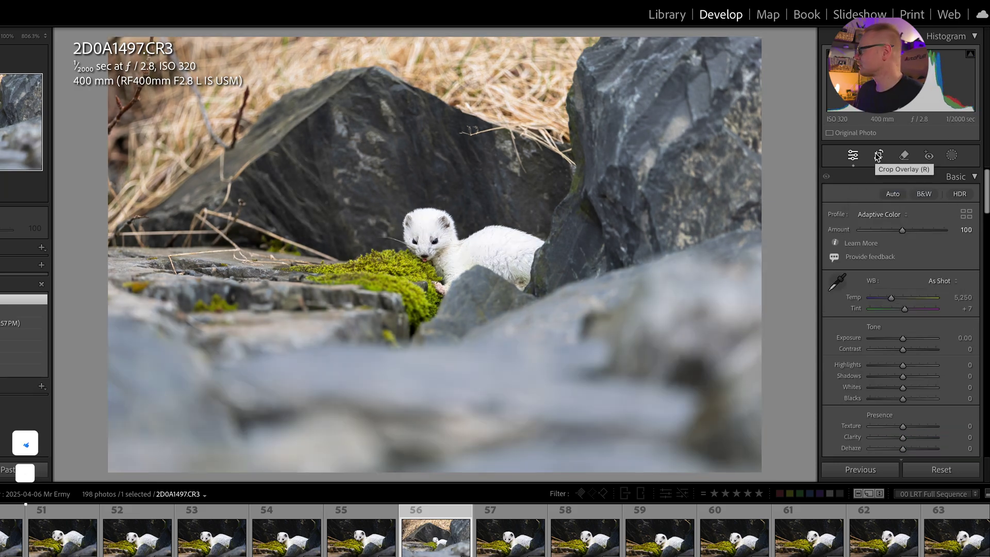
Step: Crop the photo tightly around the white animal and the moss, keeping the original aspect ratio
click(878, 156)
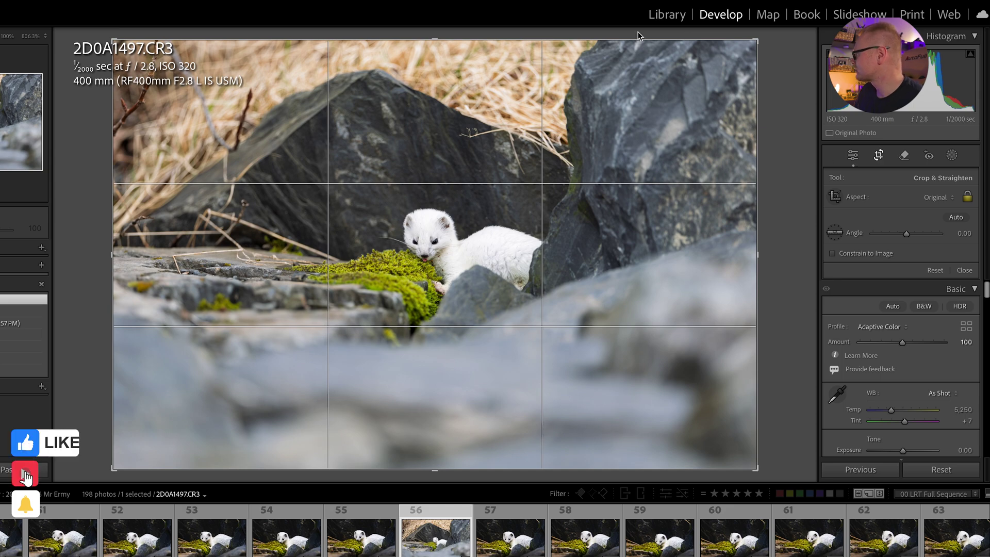
drag(633, 40, 623, 146)
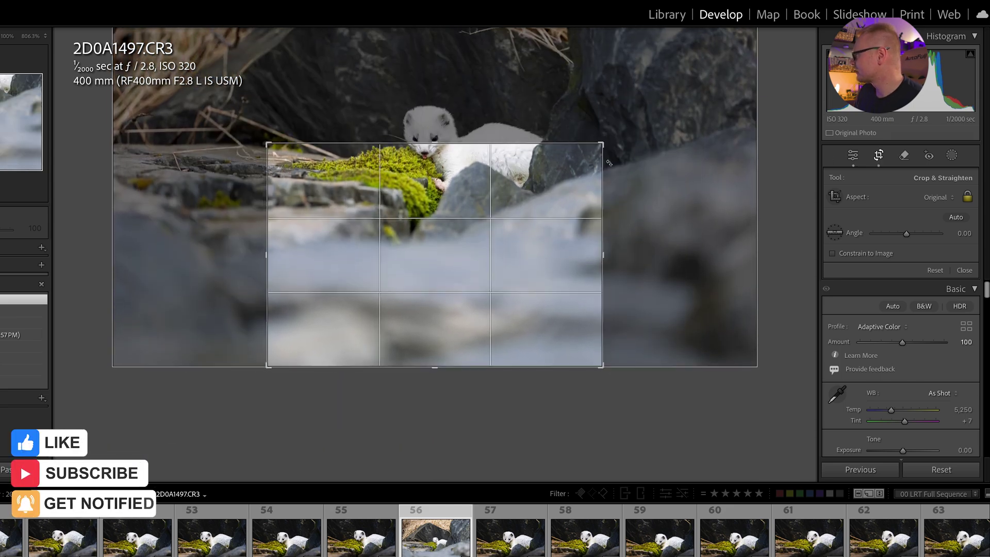
drag(517, 292, 519, 329)
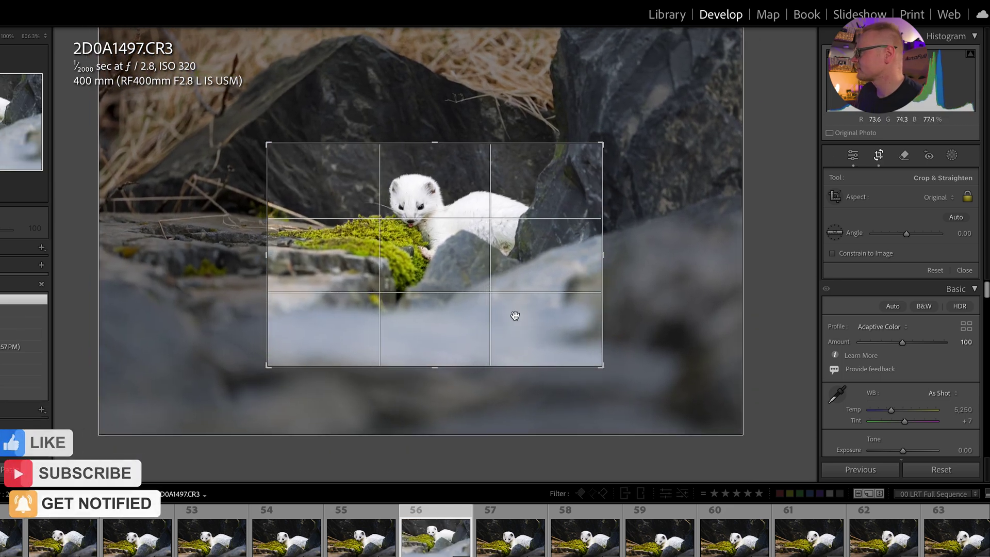
mouse_move(497, 297)
mouse_down()
mouse_move(490, 308)
mouse_move(502, 300)
mouse_up()
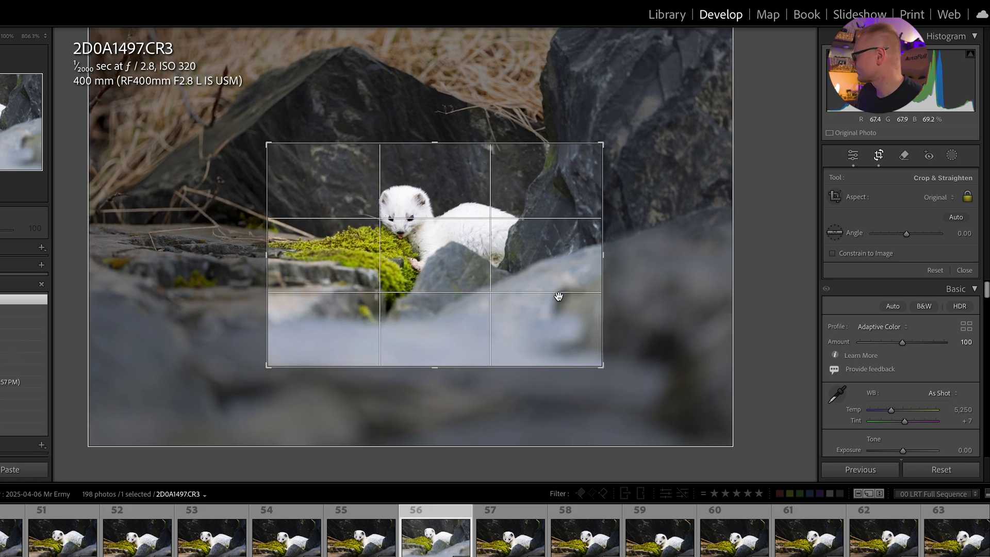
click(878, 156)
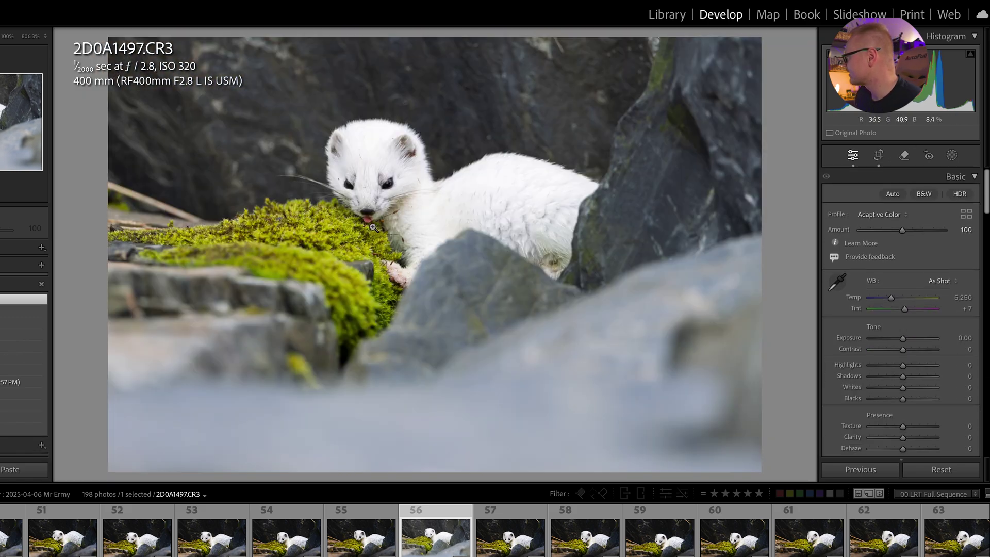
Step: Examine the animal's face up close and compare the crop with the edited photo 2D0A1496.CR3
click(369, 206)
click(369, 202)
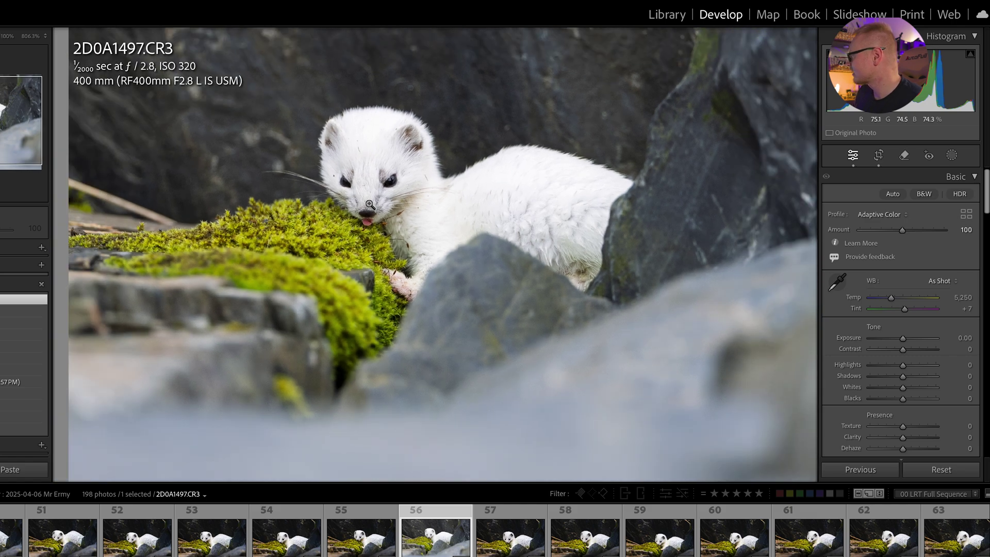
click(364, 545)
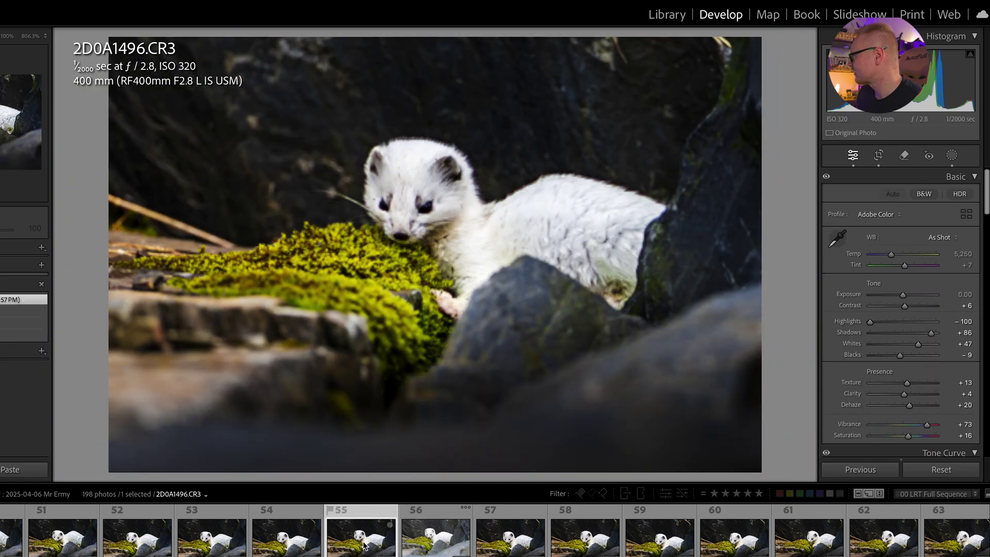
click(415, 541)
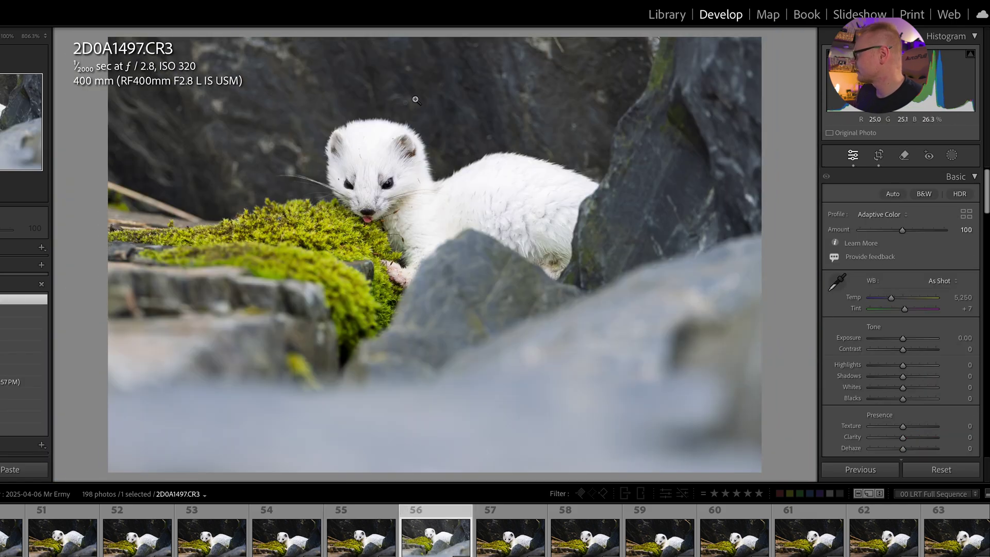
Step: Reposition the crop slightly so that the animal sits a little lower in the frame
key(r)
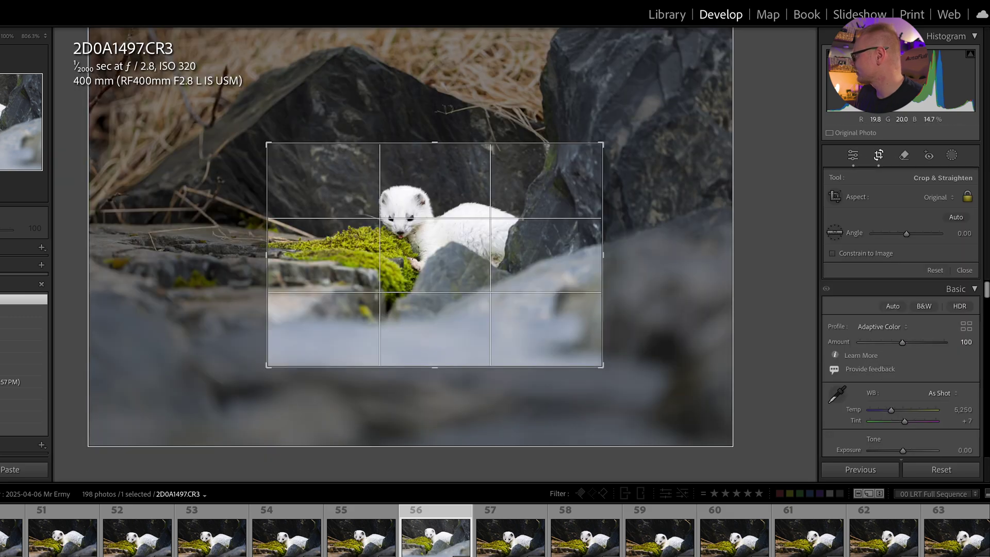
drag(554, 195, 558, 195)
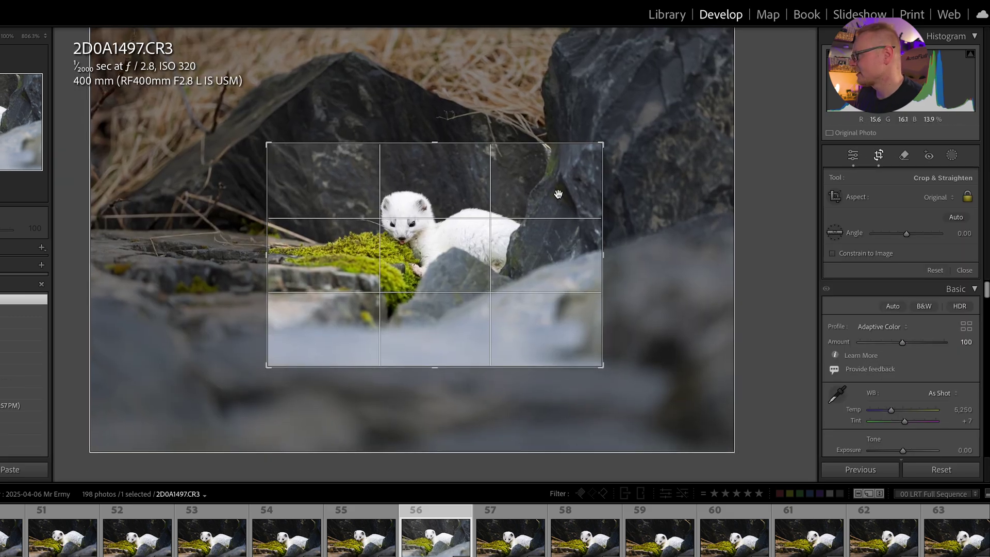
click(878, 157)
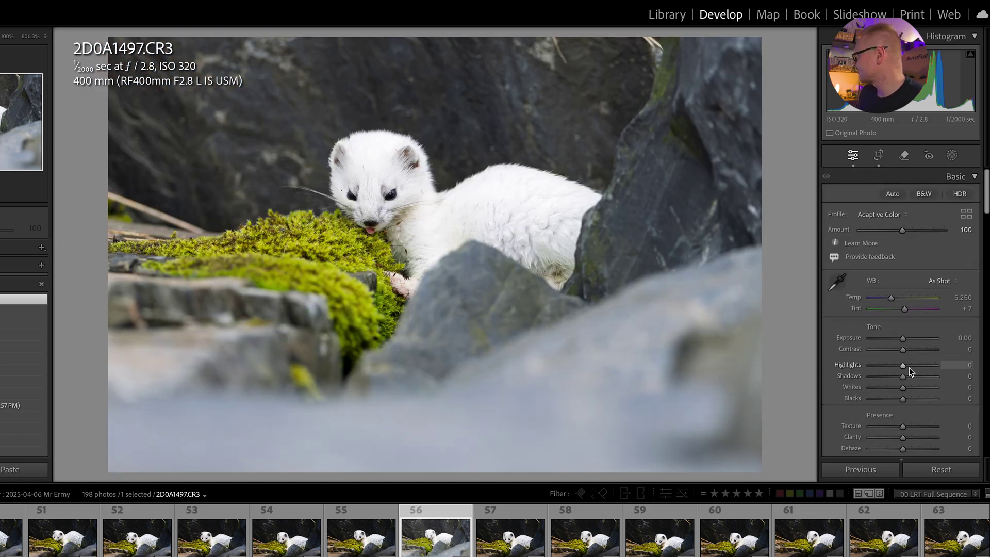
Step: Set the whole photo's Highlights to -46, Shadows to -42 and Contrast to +27
drag(903, 367, 889, 370)
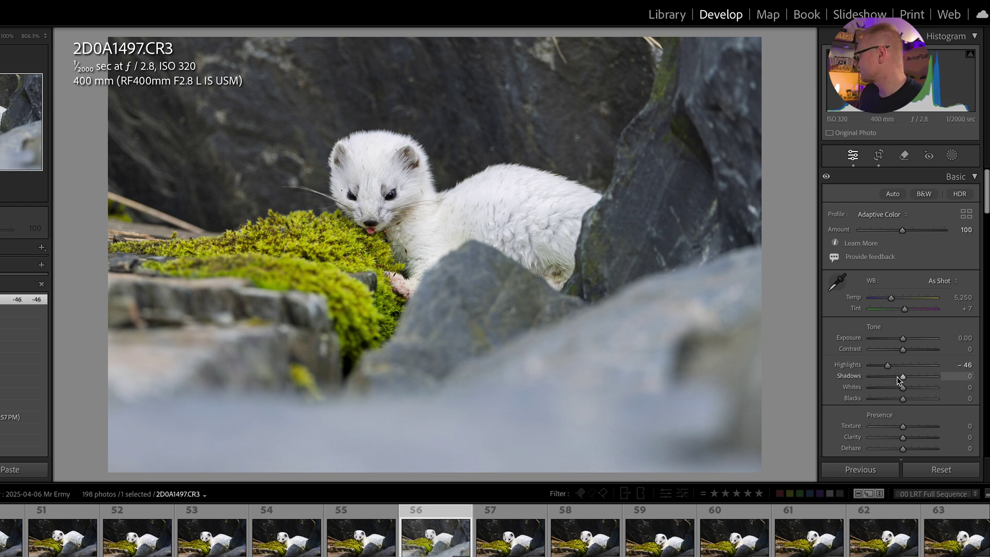
click(902, 378)
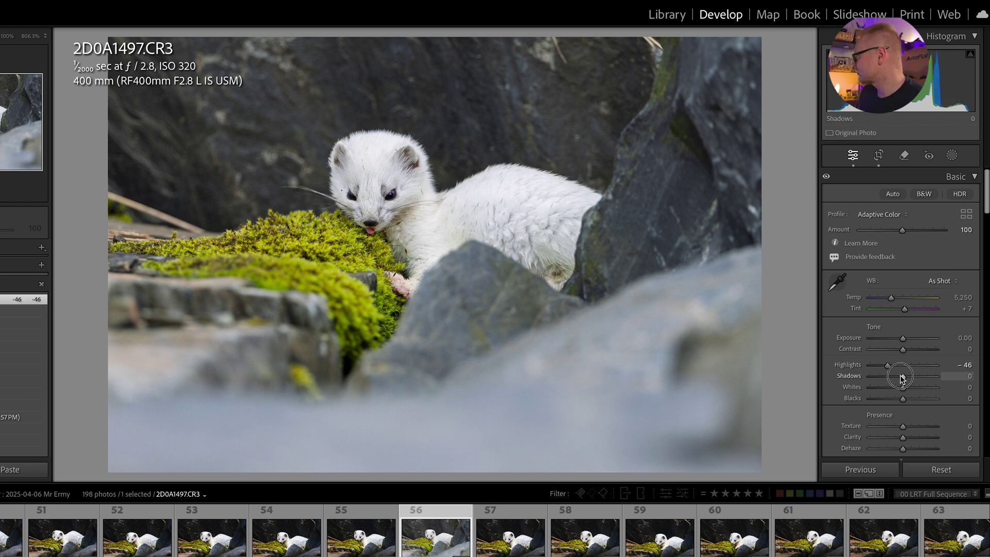
drag(901, 378, 911, 352)
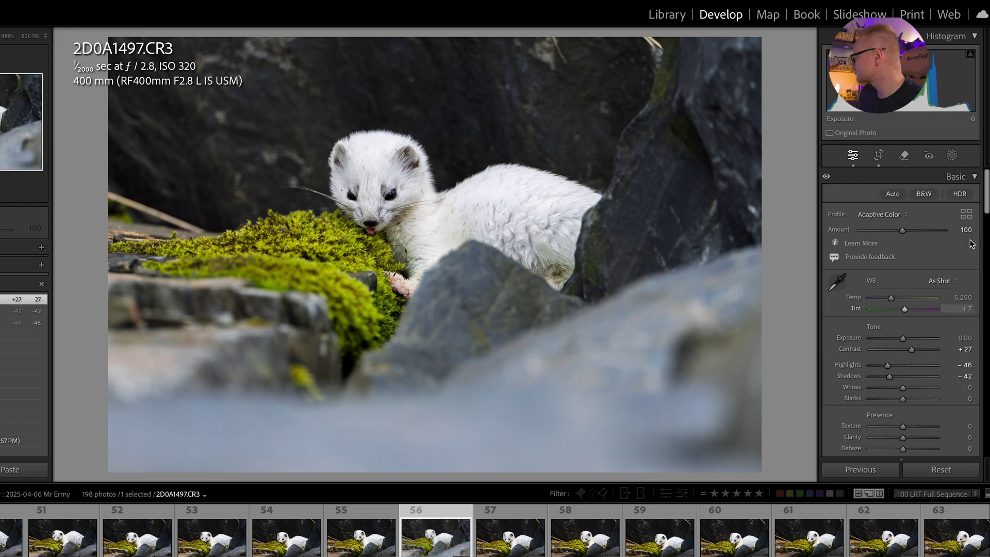
Step: Add a linear gradient mask rising from the photo's bottom edge, with Exposure -1.23 and Contrast 28
click(951, 155)
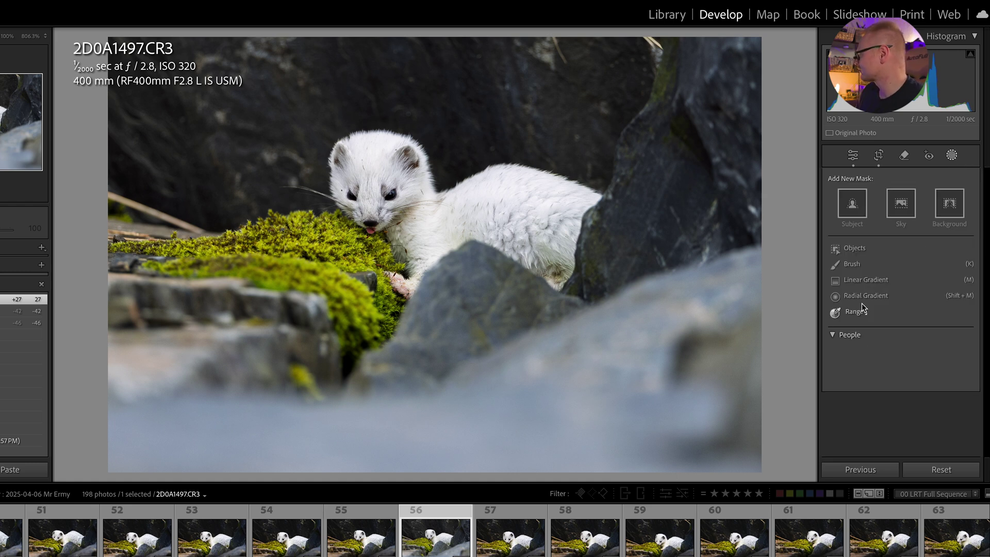
click(864, 280)
drag(469, 464, 442, 192)
drag(906, 271, 895, 273)
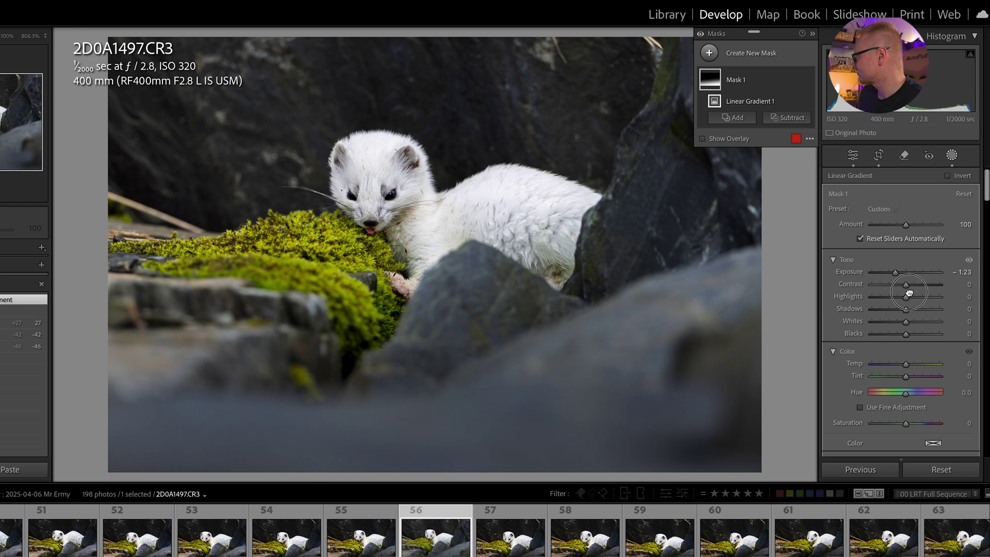
mouse_move(905, 284)
mouse_down()
mouse_move(922, 290)
mouse_move(914, 287)
mouse_up()
Step: Add a second linear gradient mask from the photo's left edge towards the animal, with Contrast 42
click(746, 58)
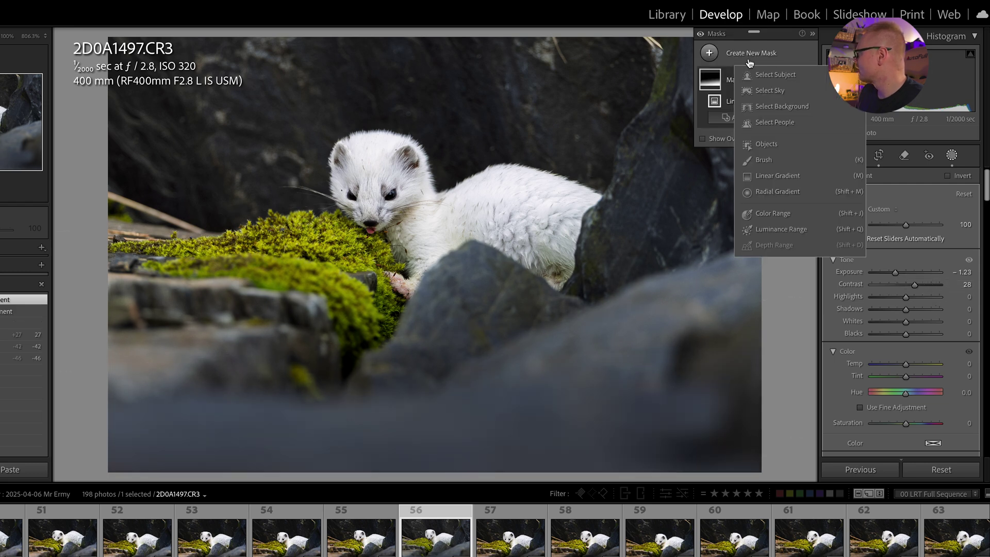
click(792, 177)
drag(115, 174, 359, 215)
drag(905, 285, 920, 286)
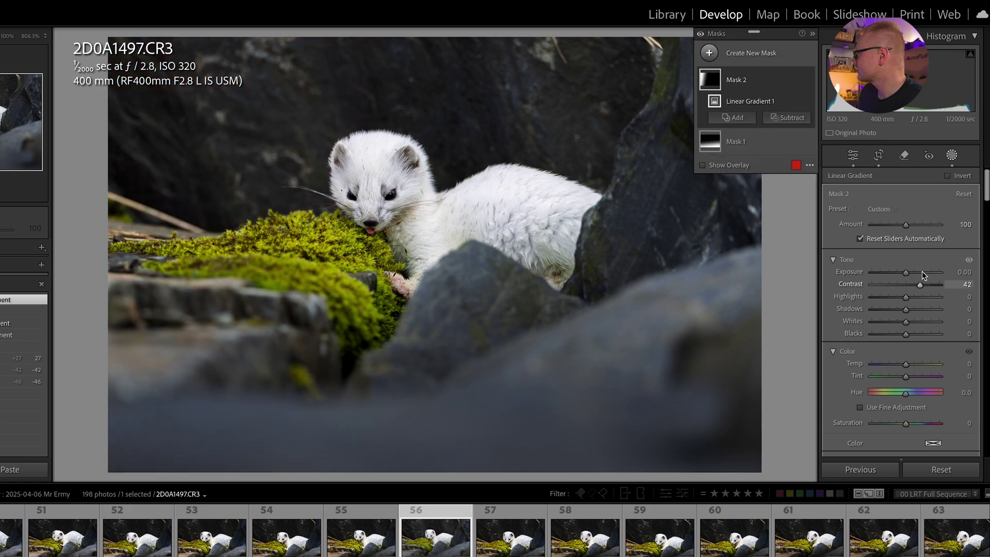
Step: Add a radial gradient mask over the dark rock background above the animal, with Dehaze -34 and Clarity 15
click(750, 58)
click(777, 191)
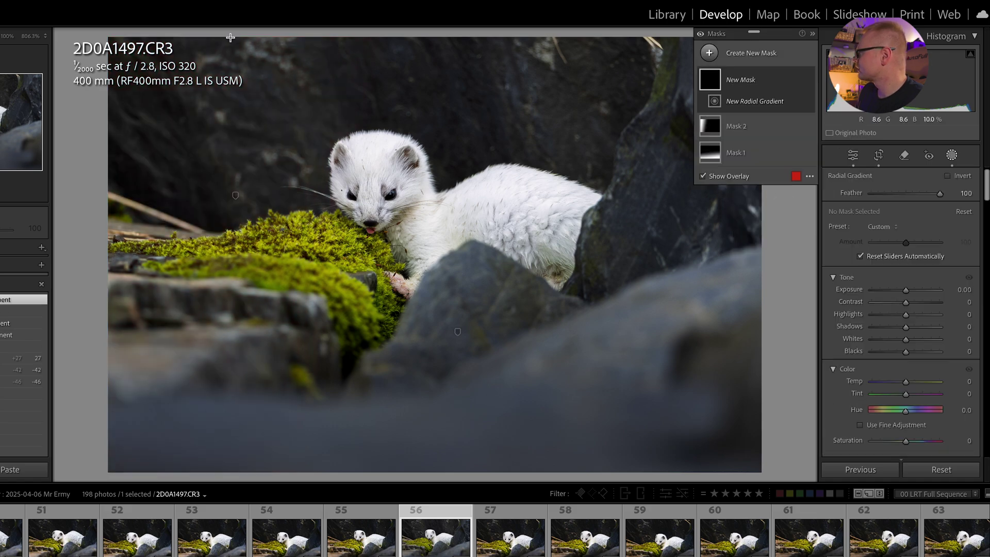
drag(250, 47, 436, 97)
scroll(896, 329, down, 10)
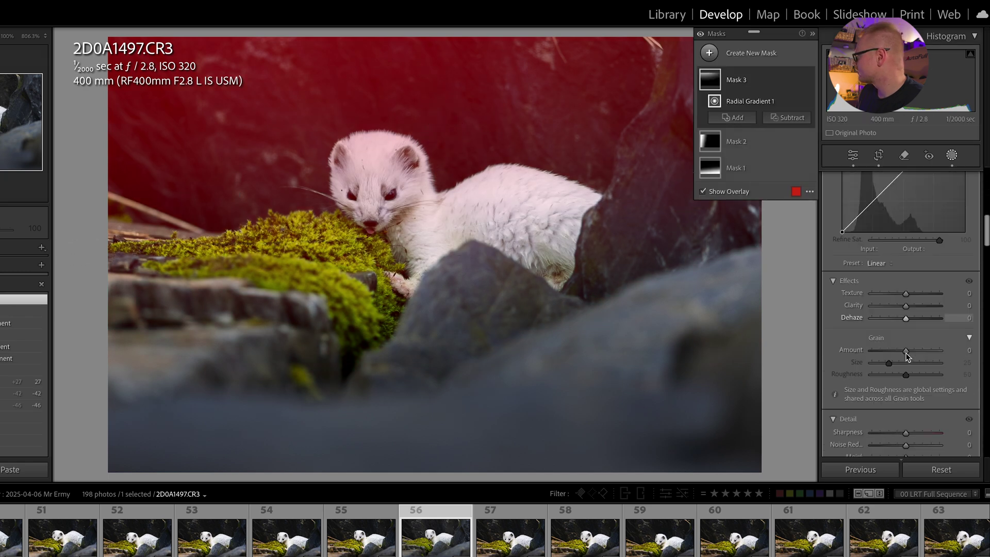
drag(904, 318, 893, 318)
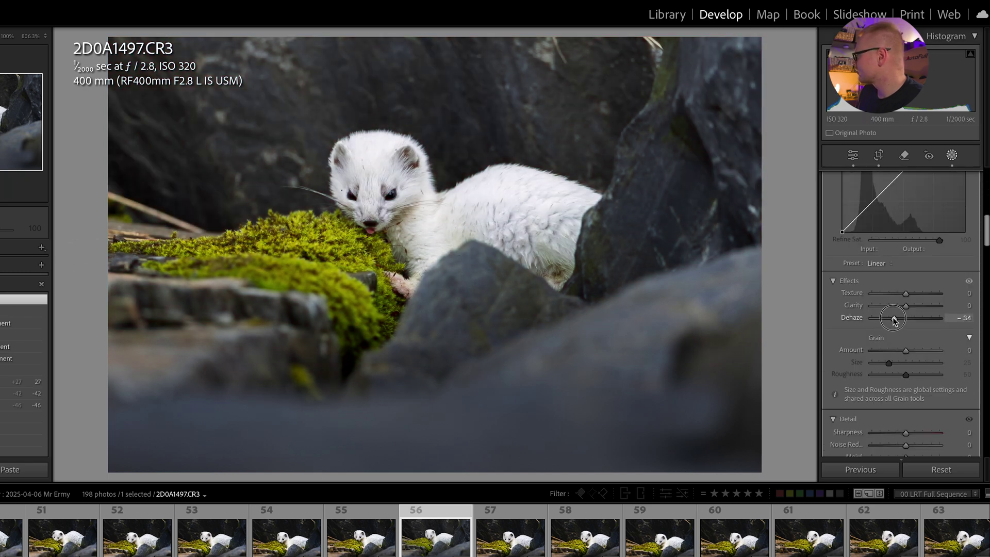
drag(224, 243, 224, 332)
drag(907, 307, 913, 309)
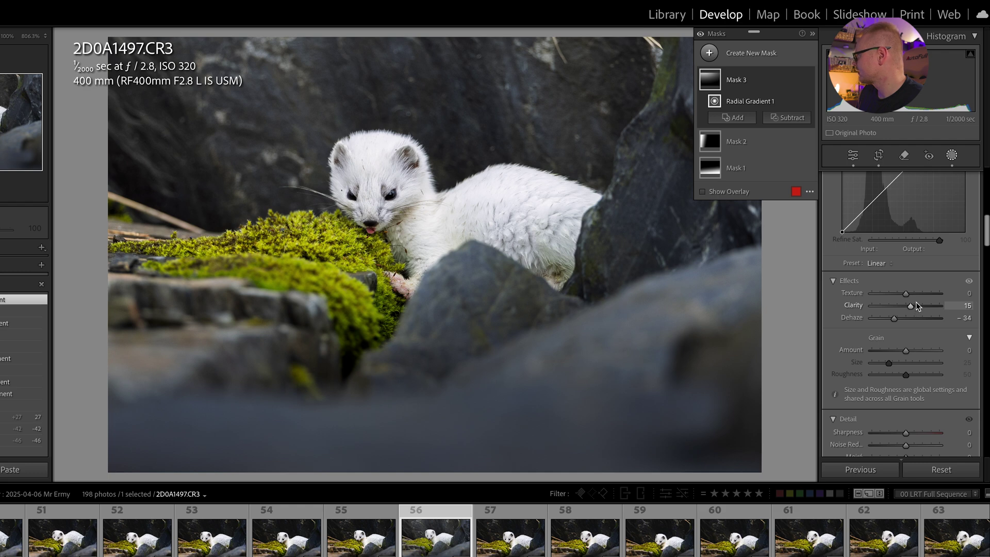
Step: Tint the midtones yellow-green in Color Grading with hue 75 and saturation 5
scroll(914, 300, down, 5)
scroll(914, 302, down, 10)
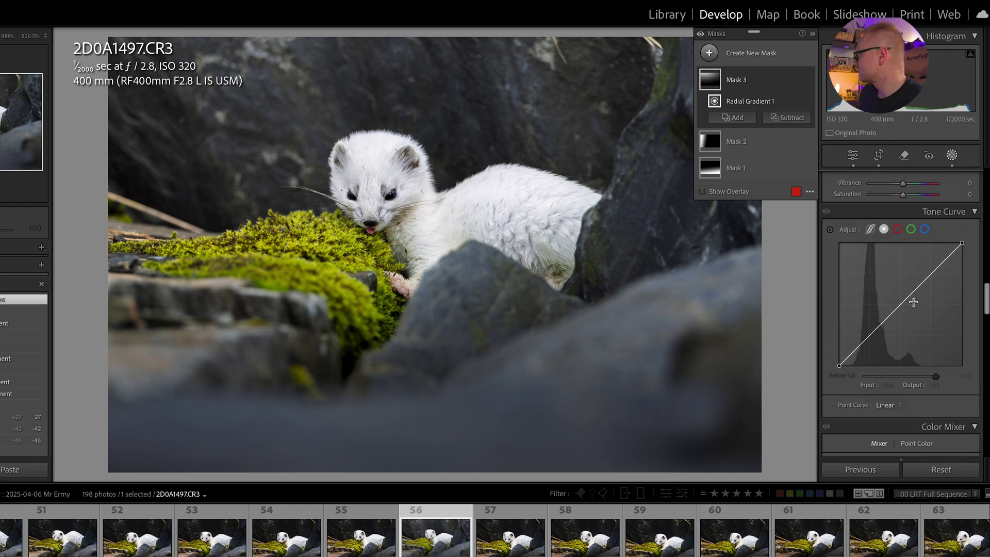
scroll(912, 301, down, 3)
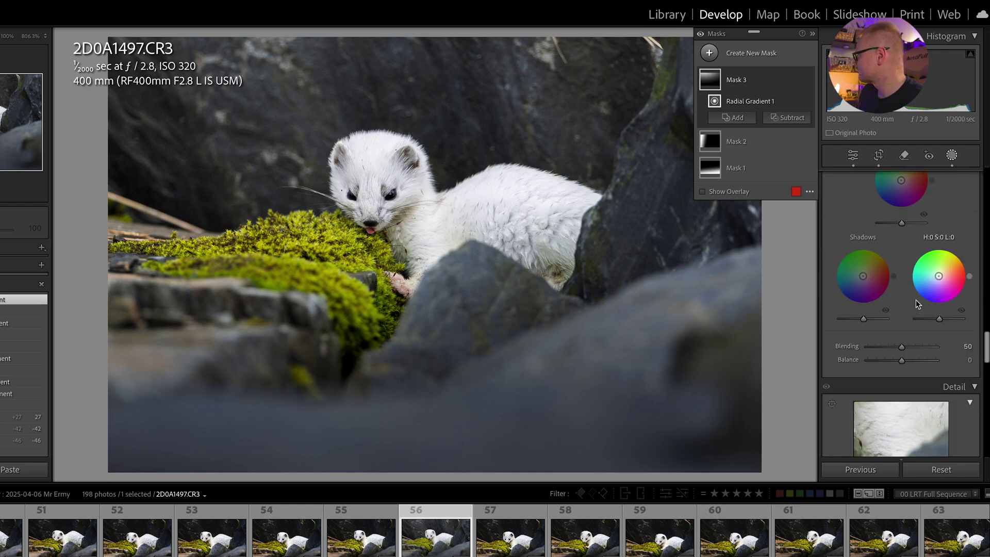
drag(908, 243, 902, 238)
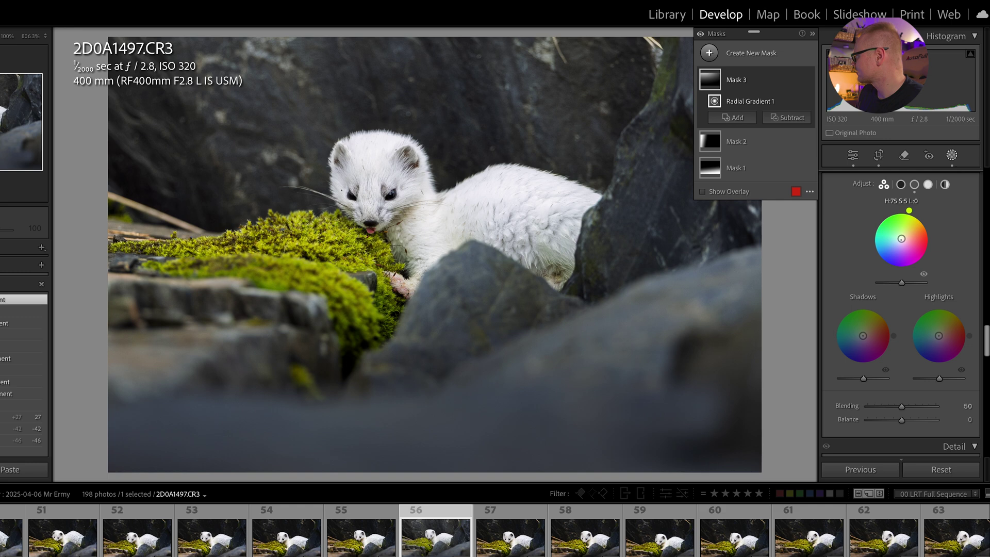
drag(901, 239, 901, 239)
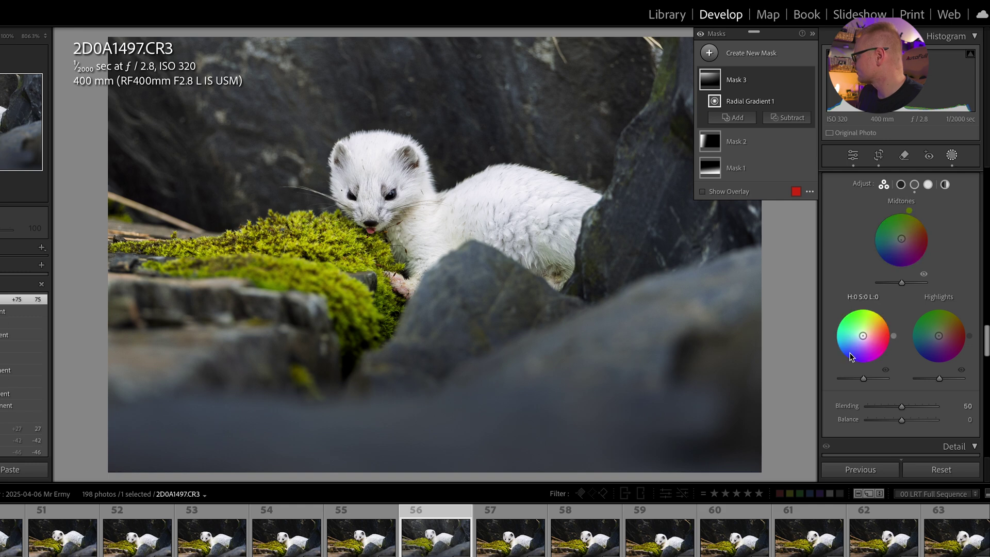
Step: Grade the shadows to hue 215, saturation 13, luminance -32 and the highlights to hue 39, saturation 9, and compare with the original
drag(862, 335, 861, 339)
drag(863, 378, 853, 380)
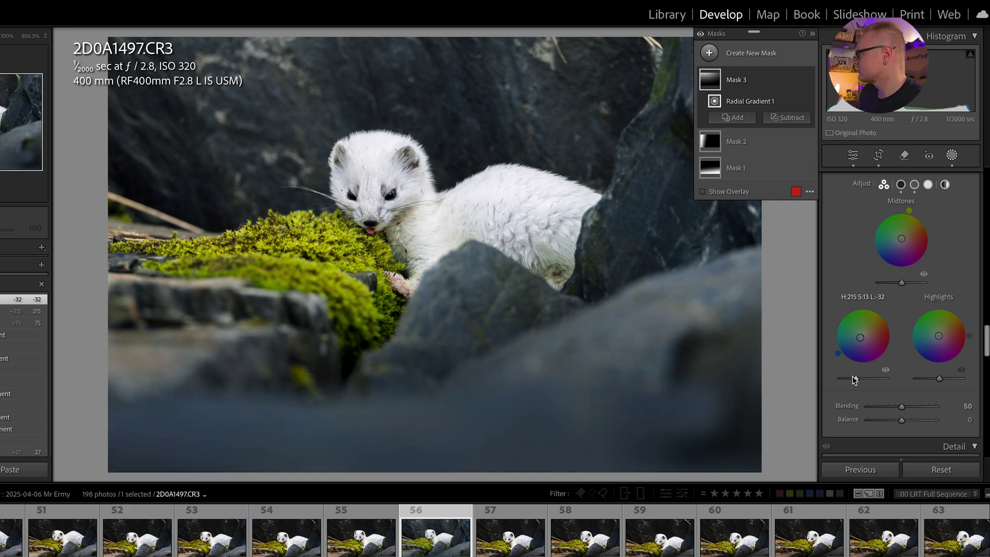
drag(938, 336, 941, 338)
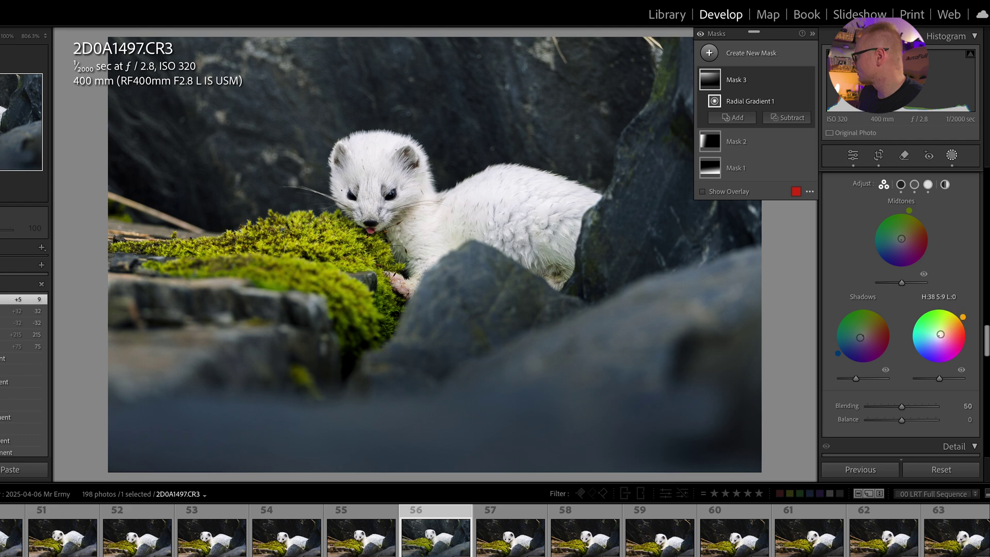
drag(963, 317, 961, 315)
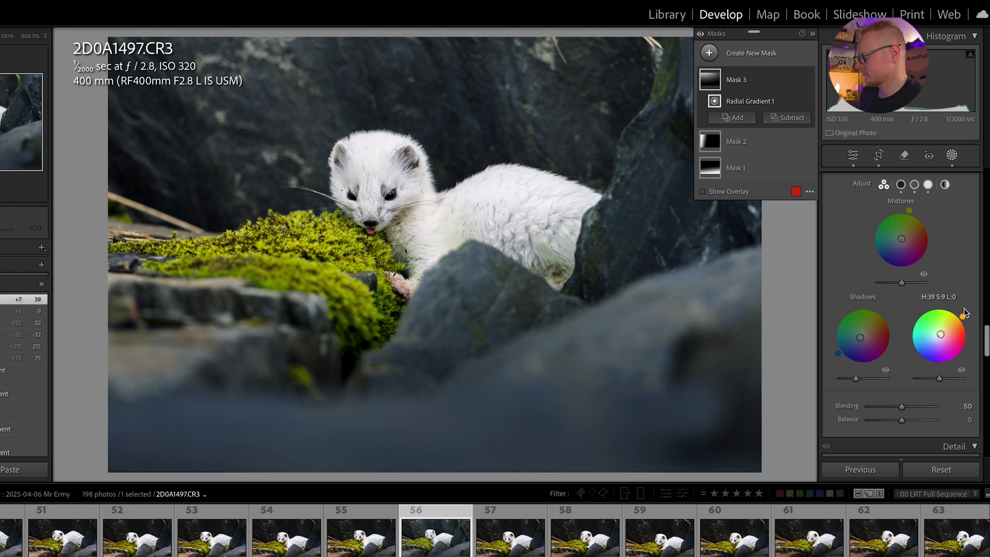
key(backslash)
key(backslash)
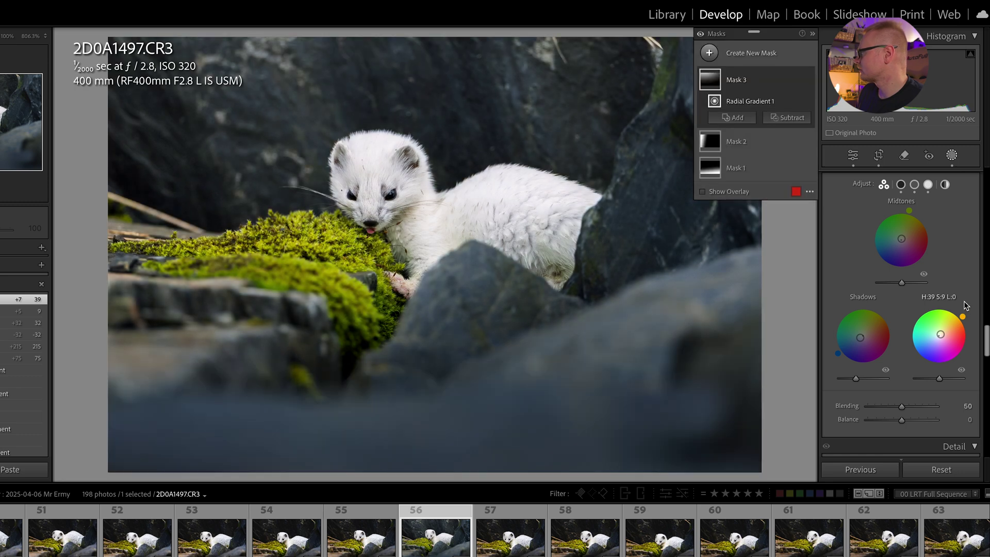
Step: Set the photo's sharpening to Amount 36, Radius 2.0 and Masking 91, and compare with and without it
scroll(922, 288, down, 5)
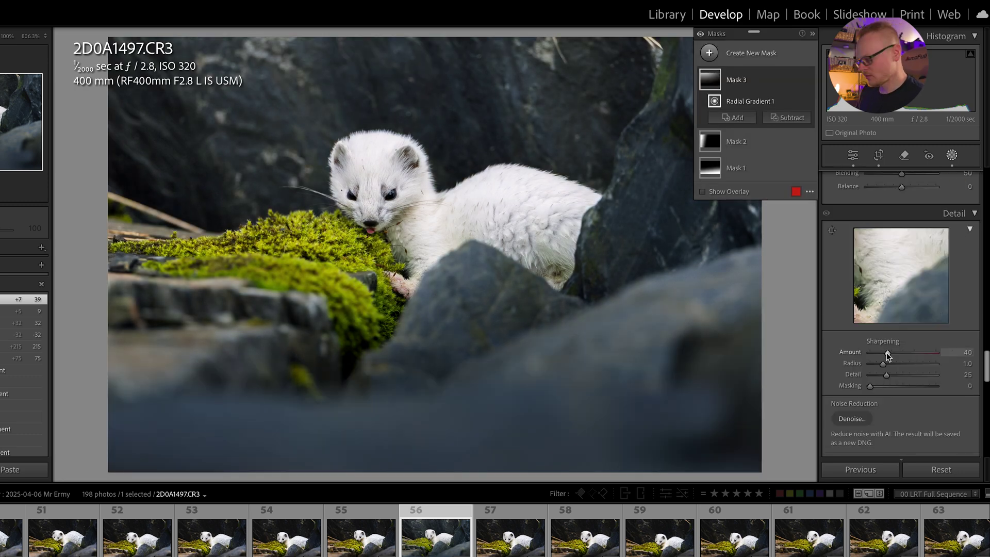
mouse_move(887, 354)
mouse_down()
mouse_move(897, 355)
mouse_move(887, 357)
mouse_up()
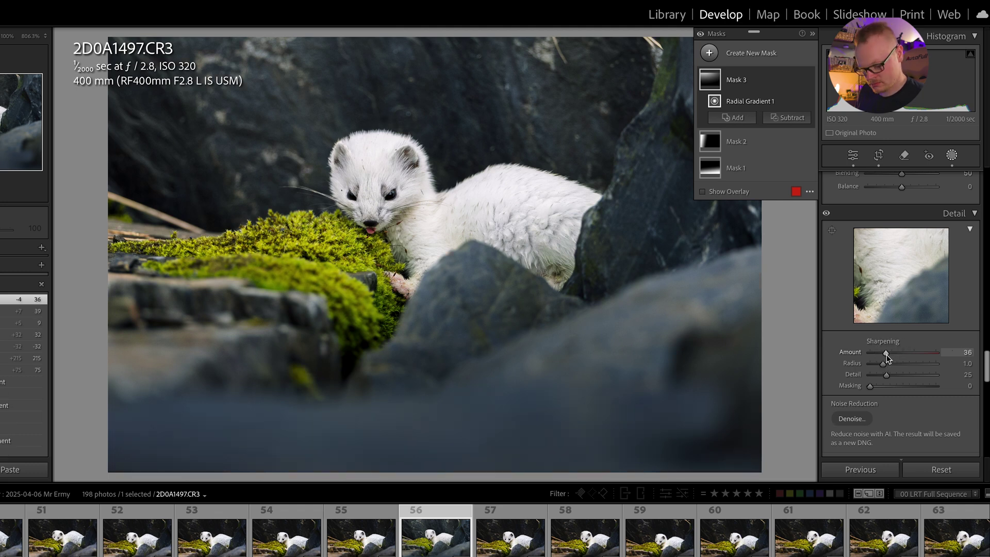
drag(886, 364, 913, 366)
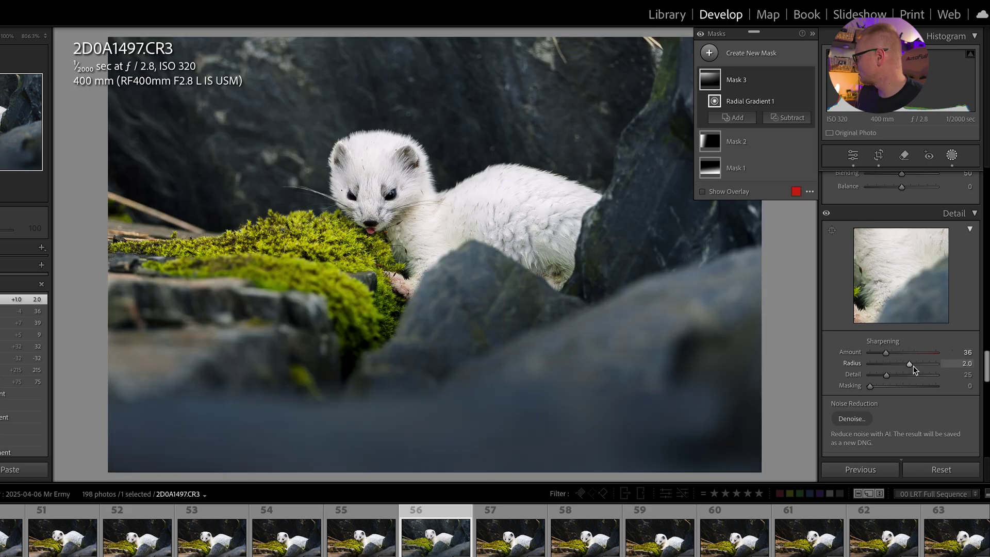
drag(870, 386, 930, 391)
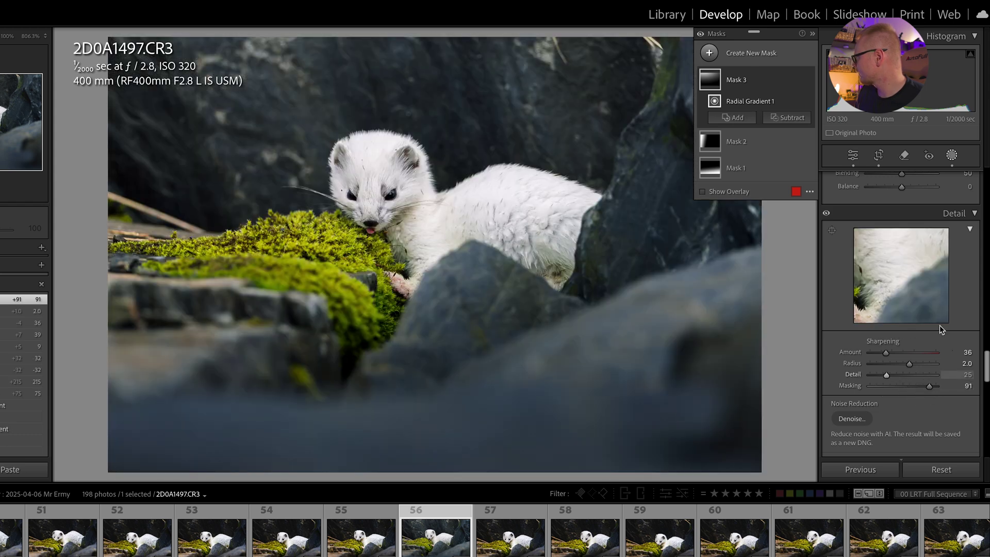
click(828, 215)
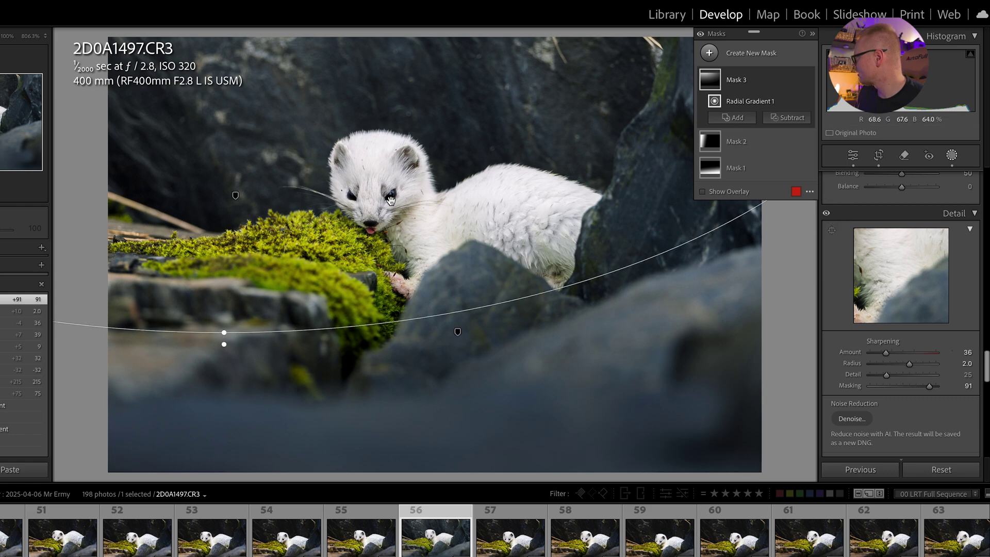
Step: Set the Blue Primary calibration to Hue -25 and Saturation +35
click(951, 155)
scroll(930, 338, down, 10)
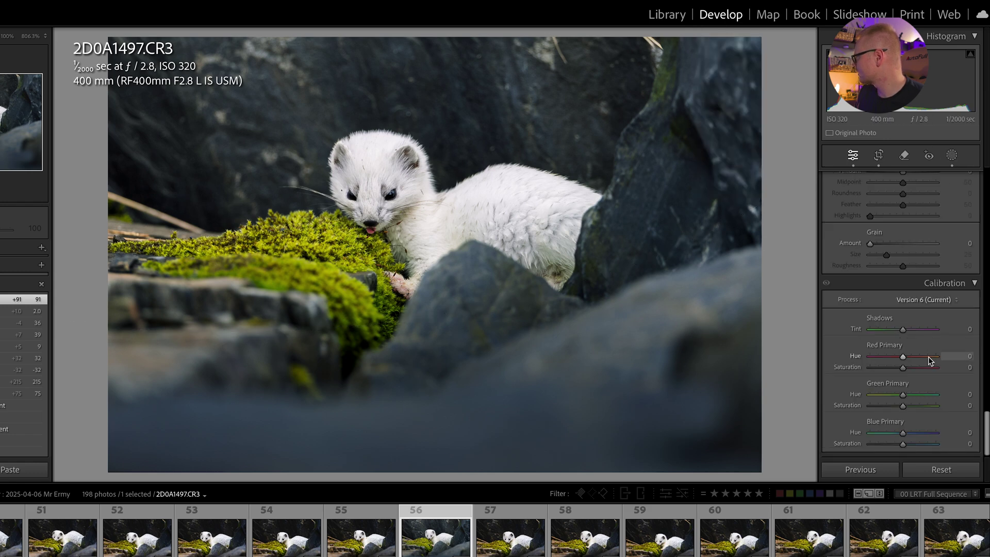
mouse_move(905, 434)
mouse_down()
mouse_move(895, 433)
mouse_move(909, 445)
mouse_up()
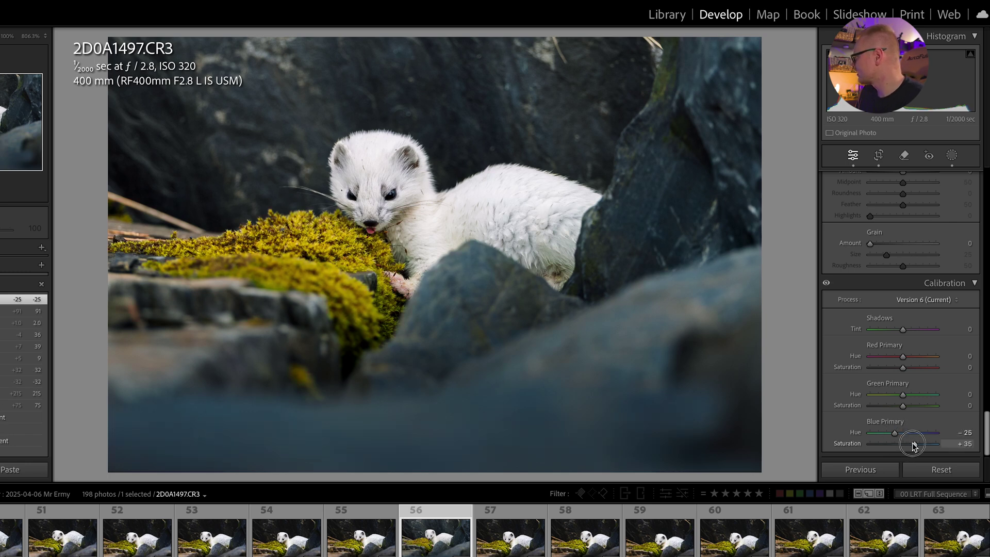
drag(911, 443, 912, 442)
Step: Add an inverted radial gradient mask with Feather 100 as a wide ellipse centred on the white animal's head
scroll(910, 360, up, 10)
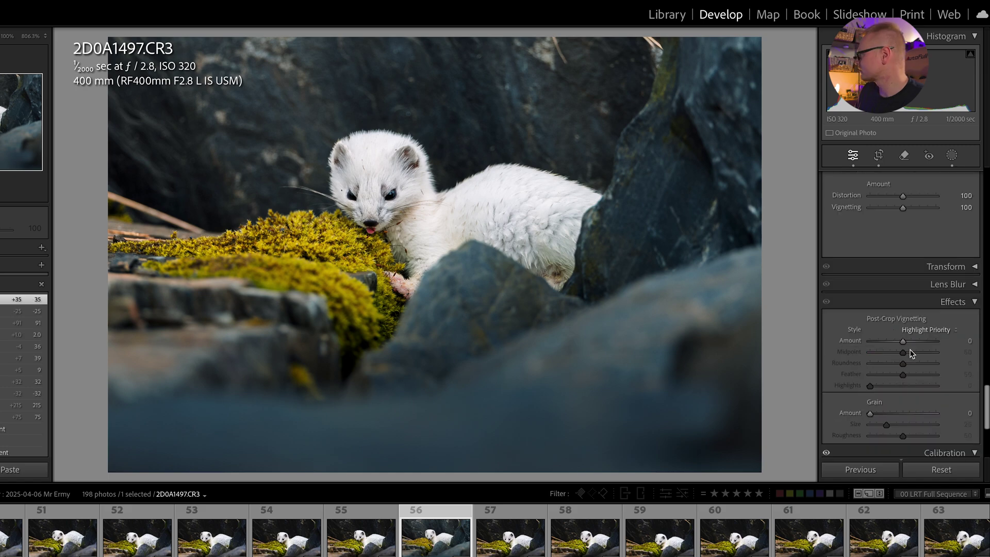
scroll(911, 350, up, 10)
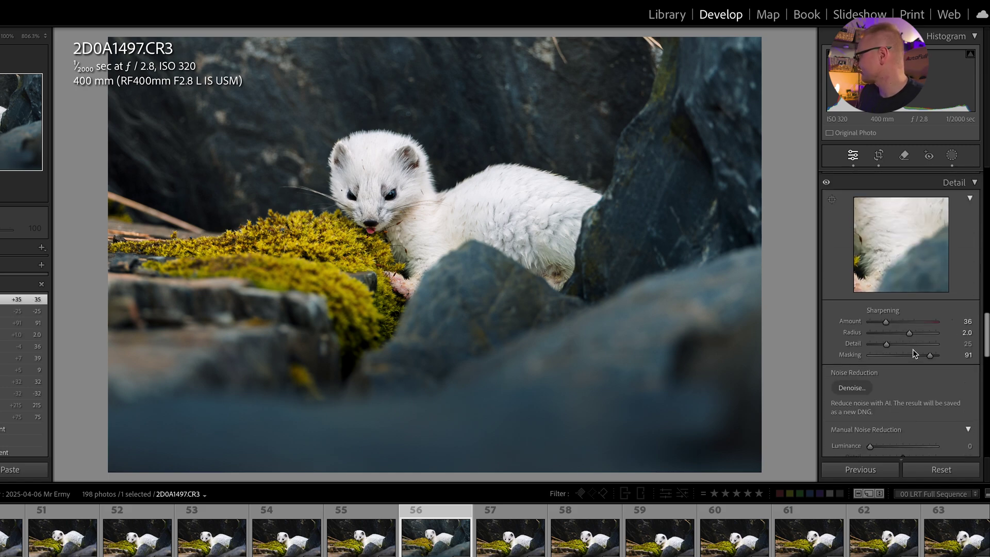
scroll(911, 348, up, 15)
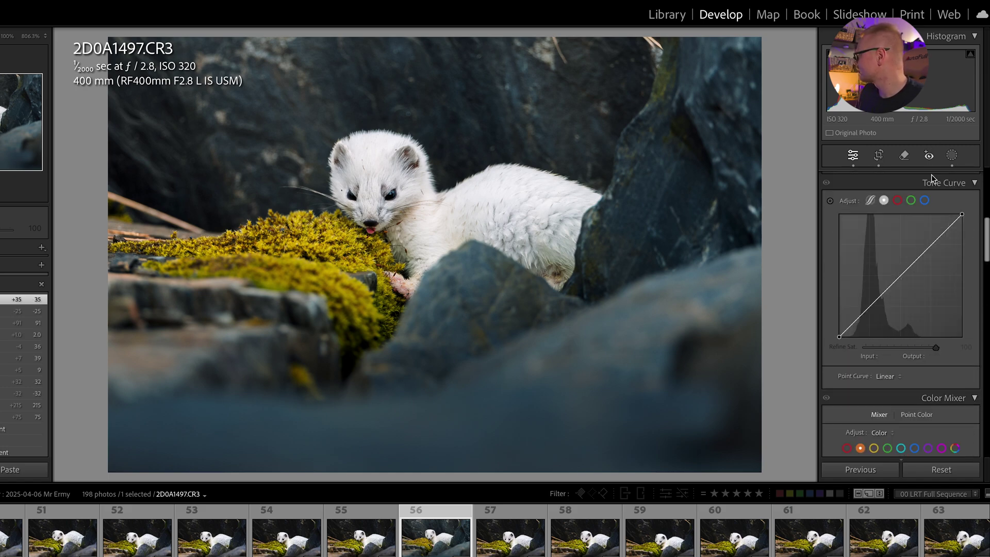
click(950, 156)
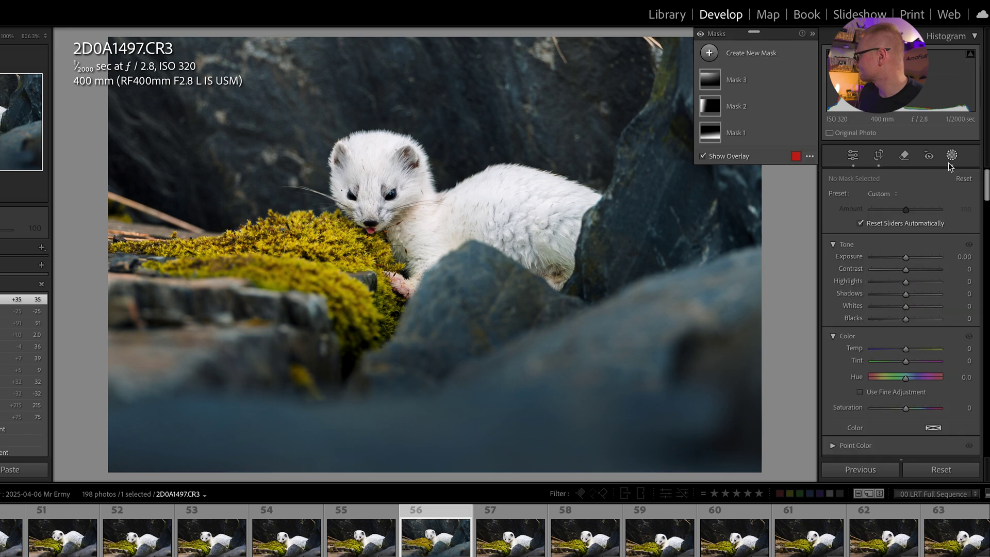
click(949, 159)
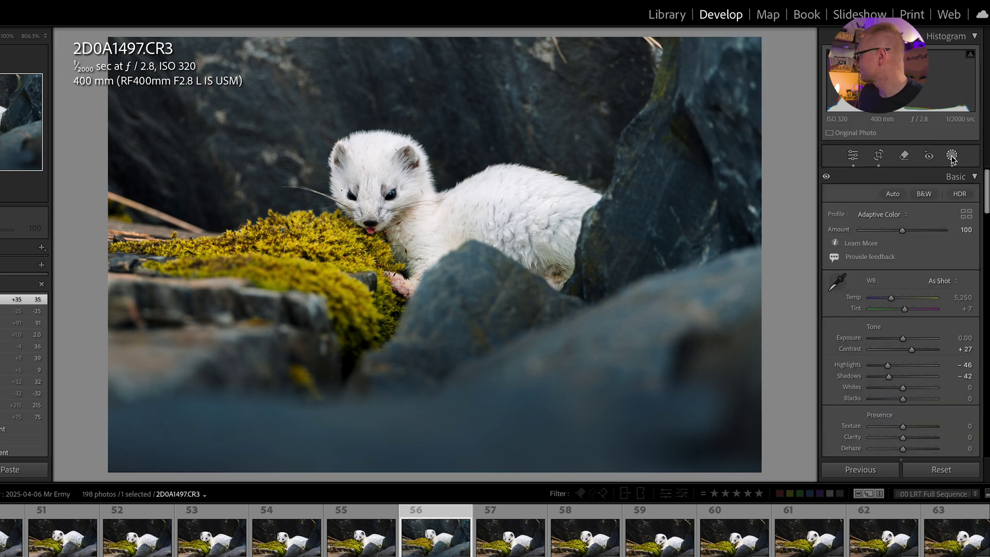
click(952, 157)
click(756, 51)
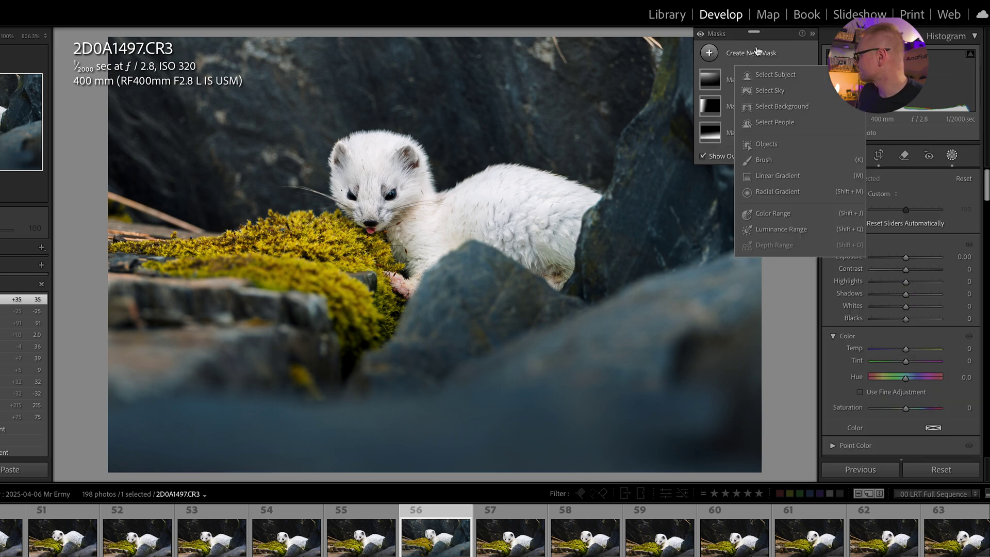
click(773, 193)
drag(371, 206, 607, 329)
drag(412, 220, 440, 221)
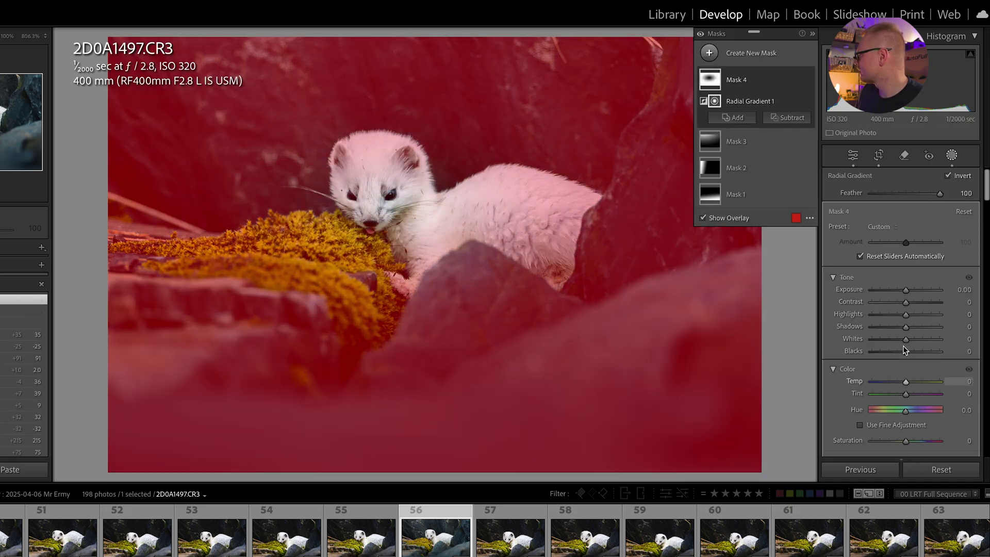
drag(388, 232, 382, 218)
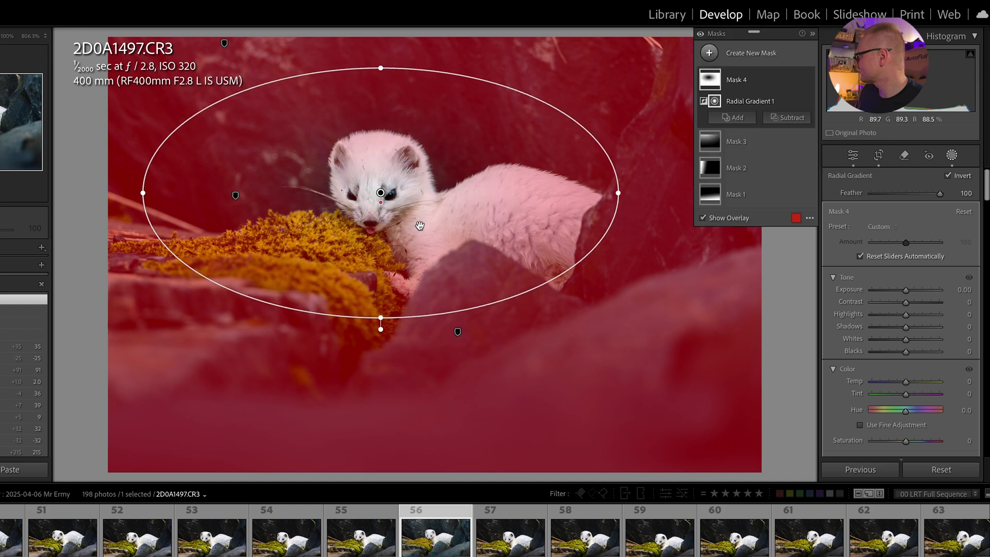
Step: Set the inverted radial mask to Contrast 60, Shadows -12 and Temp 1, and inspect the animal's face up close
drag(906, 302, 902, 329)
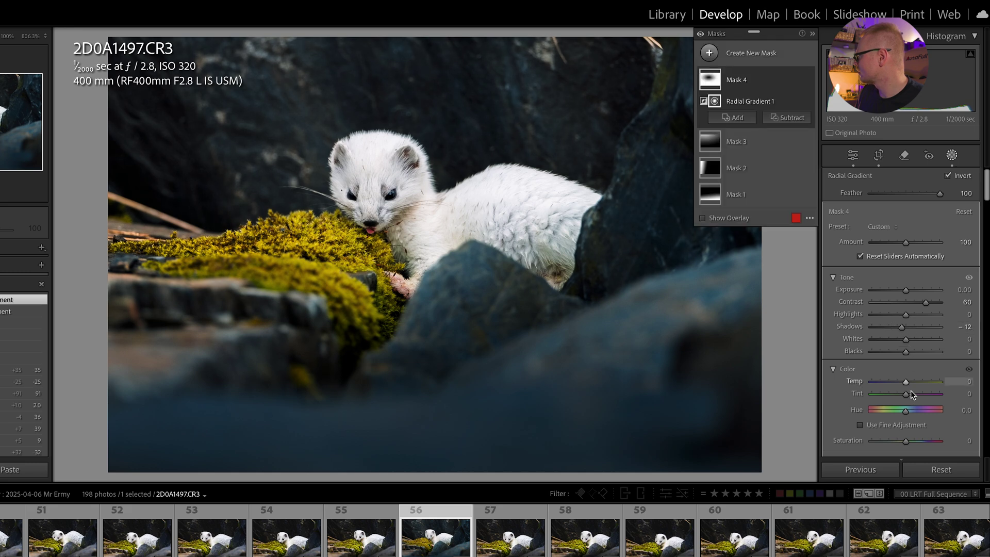
drag(904, 382, 905, 384)
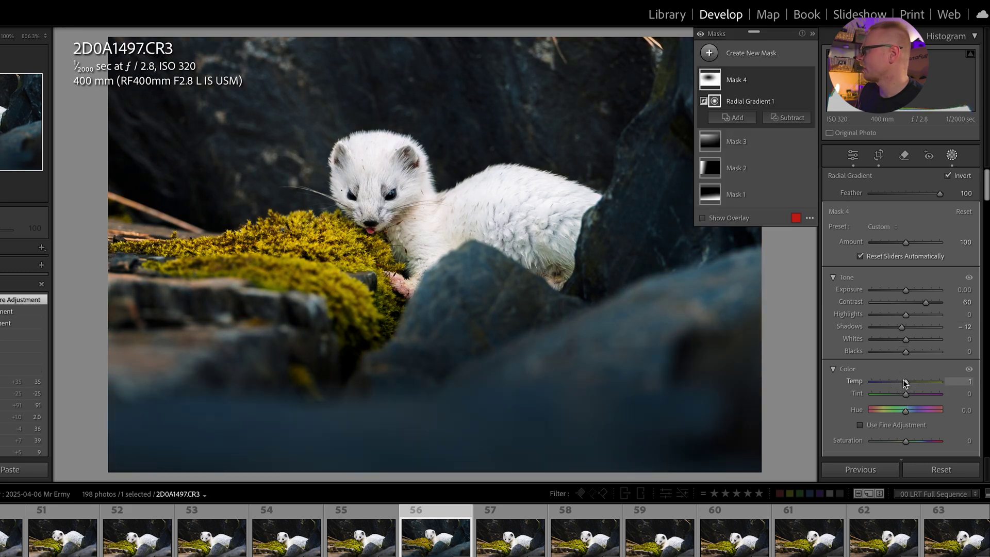
click(951, 155)
click(382, 196)
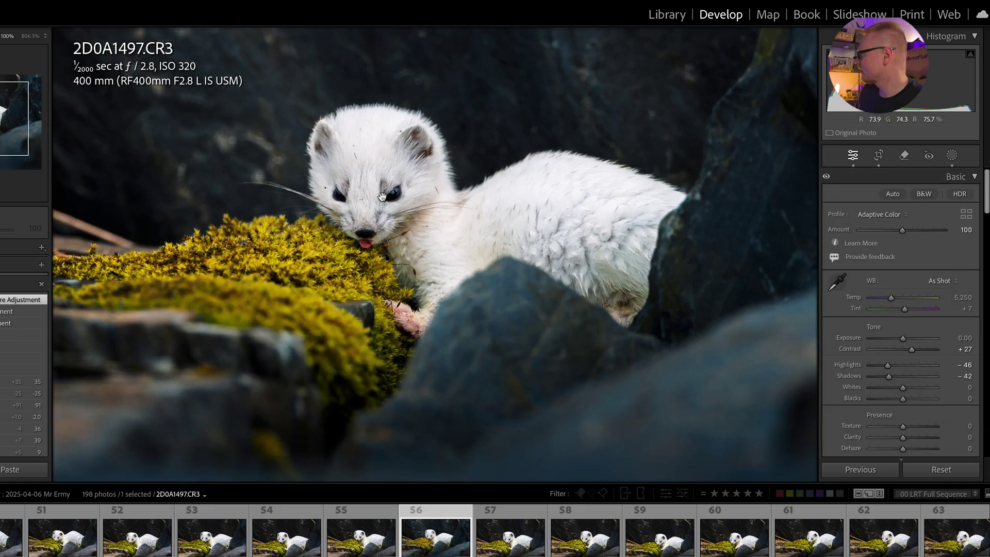
click(381, 195)
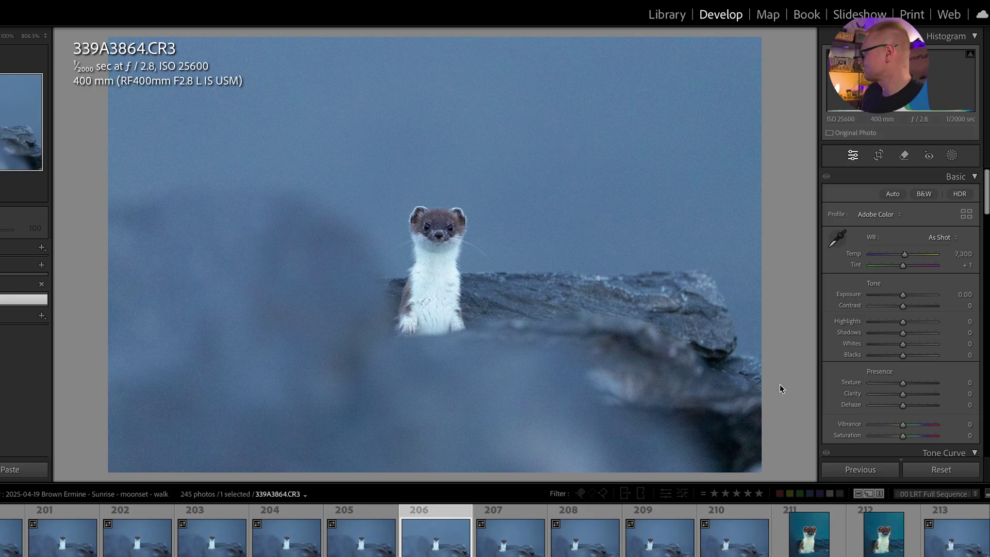
Step: Try the automatic tone settings on photo 339A3864.CR3, undo them, and apply the Adaptive Color profile
click(897, 195)
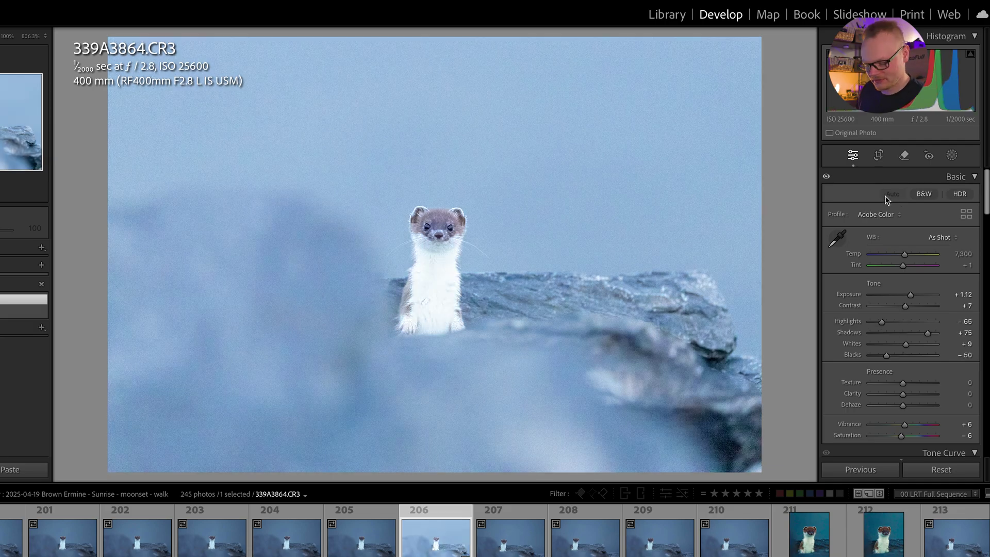
key(ctrl+z)
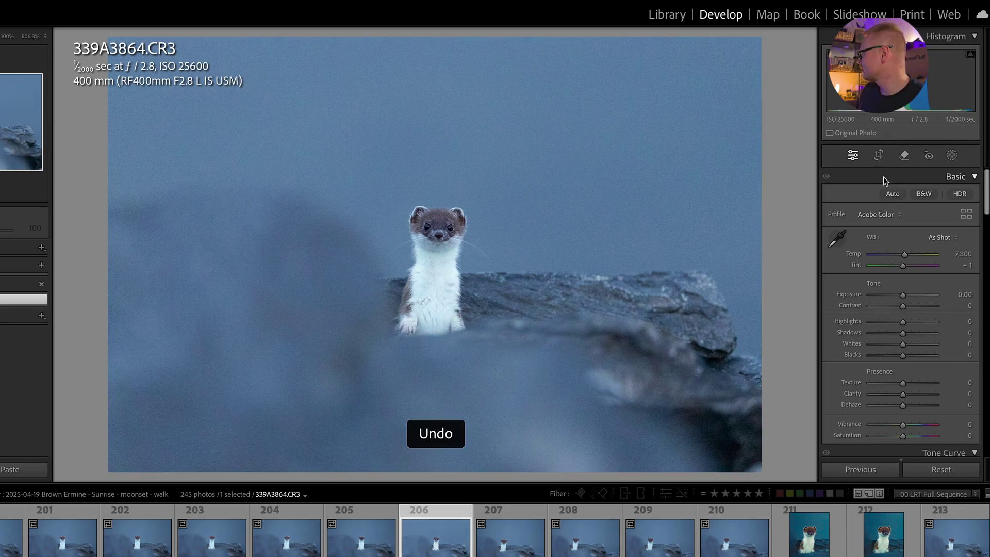
click(879, 215)
click(890, 195)
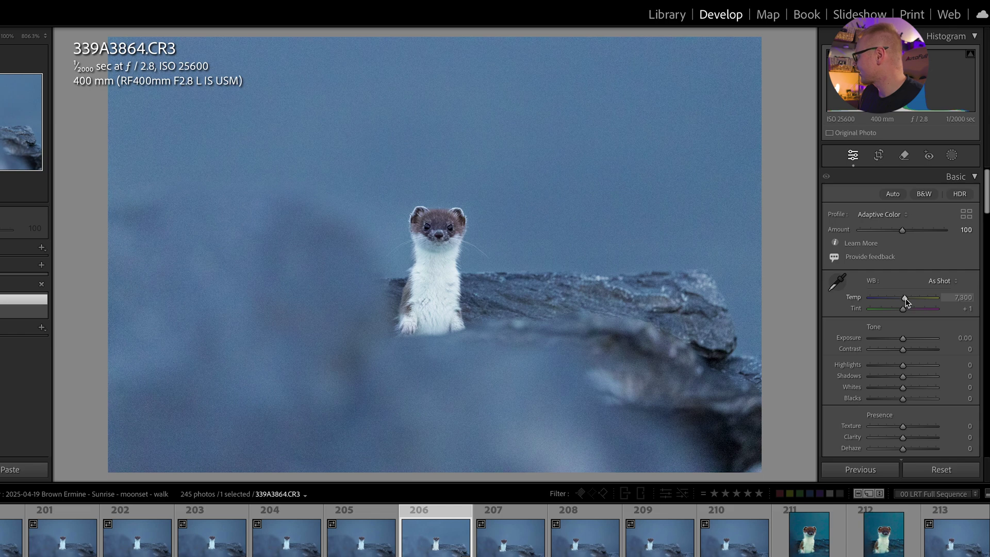
Step: Set the white balance Temp to 7,766, Contrast to +37, Highlights to -70 and Shadows to -12, leaving Blacks at 0
drag(905, 298, 898, 304)
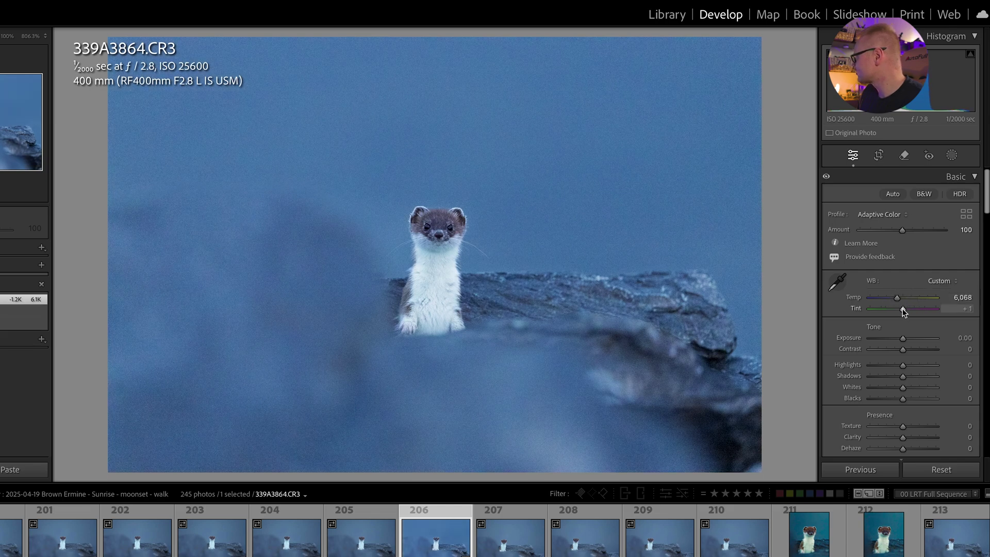
mouse_move(905, 349)
mouse_down()
mouse_move(927, 357)
mouse_move(915, 349)
mouse_up()
drag(896, 301, 906, 304)
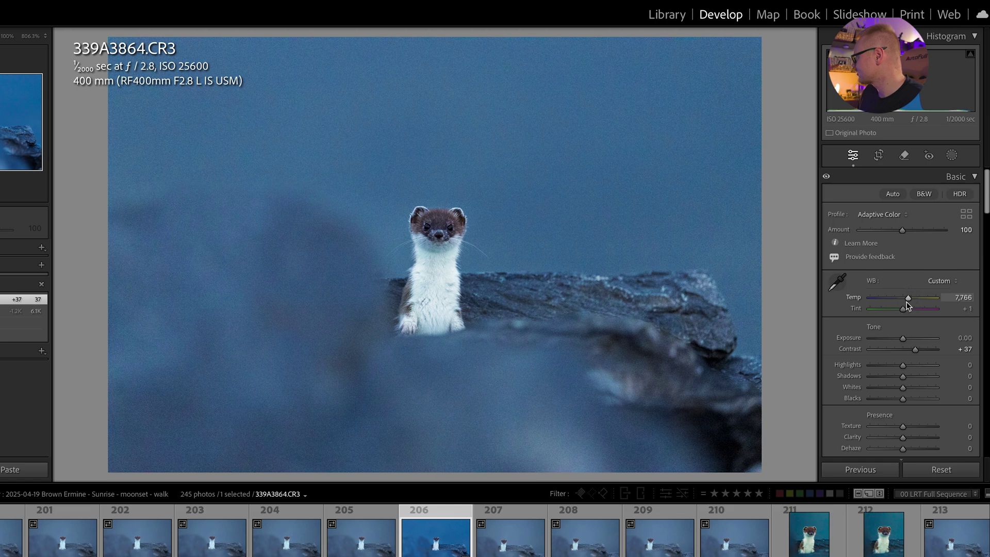
drag(907, 305, 908, 305)
drag(902, 399, 895, 400)
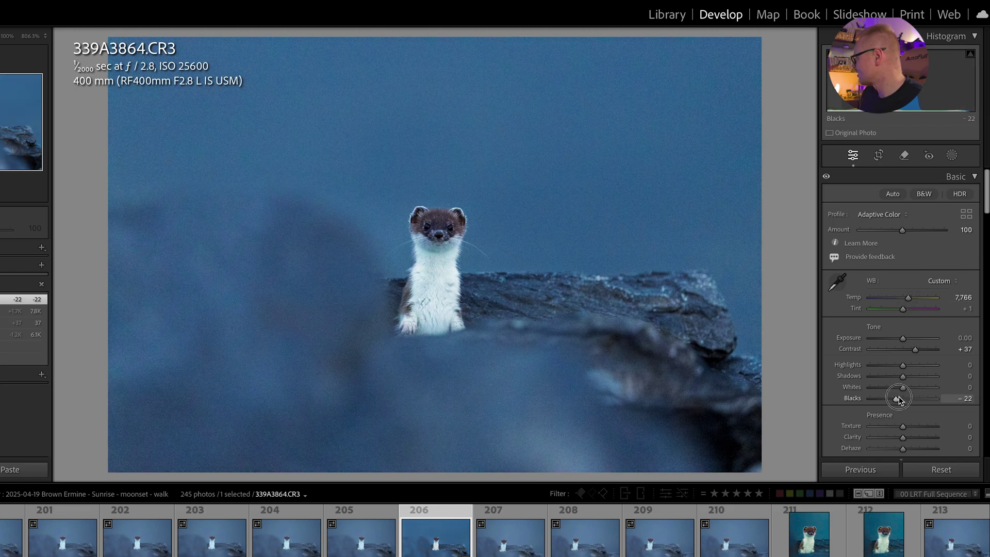
double_click(894, 398)
mouse_move(906, 366)
mouse_down()
mouse_move(878, 365)
mouse_move(898, 380)
mouse_up()
Step: Crop the photo tightly around the brown ermine and the rock behind it, keeping the original aspect ratio
click(878, 155)
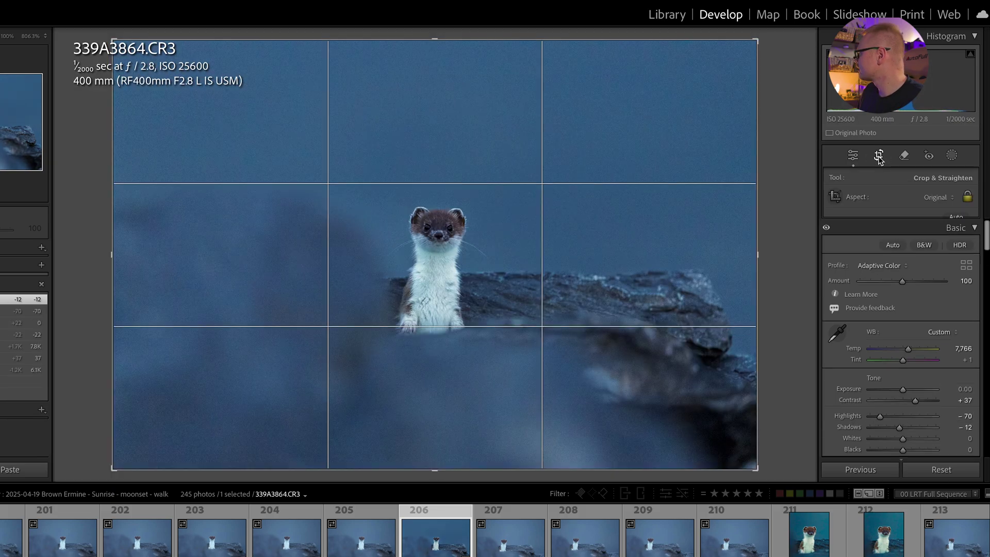
drag(521, 45, 530, 104)
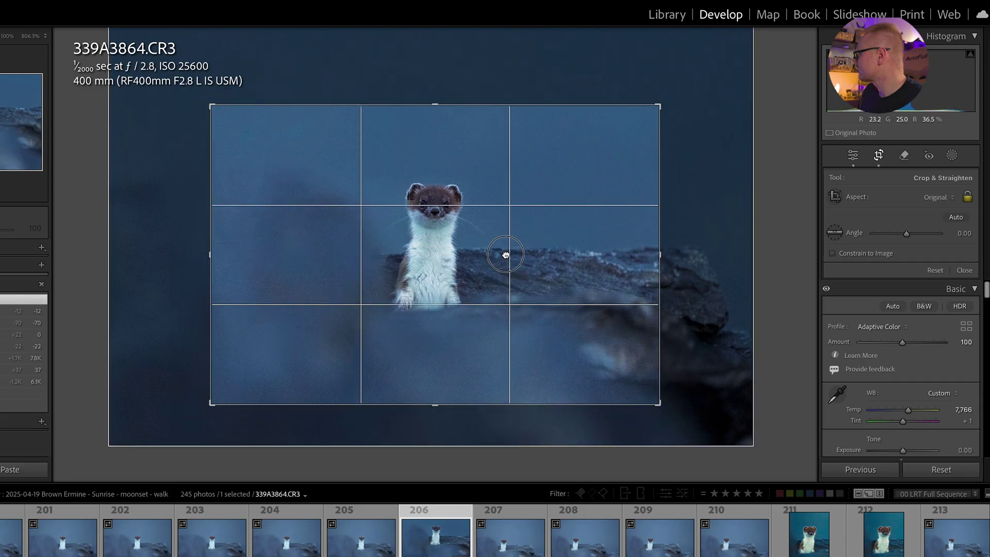
drag(420, 404, 457, 309)
key(Return)
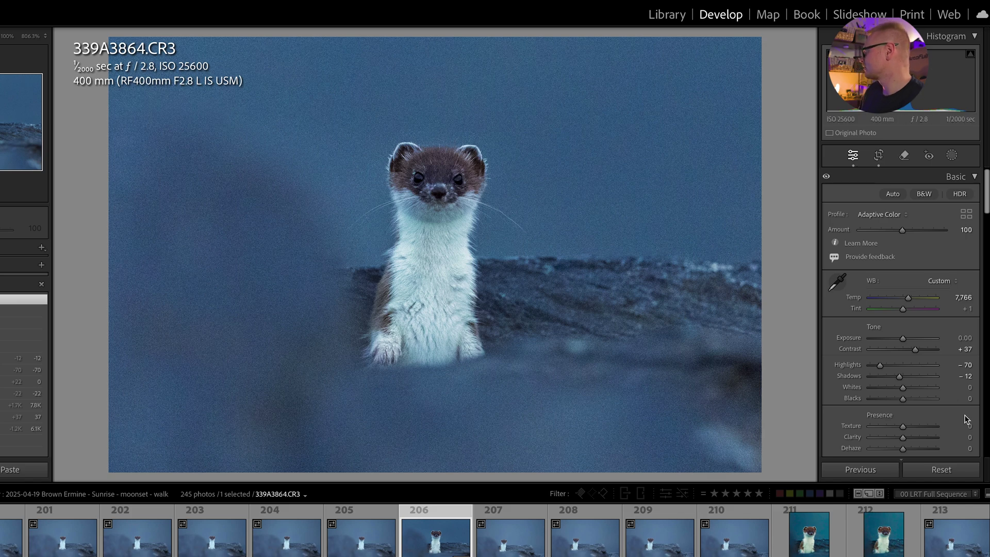
Step: Add a linear gradient mask from the photo's left side across the ermine, with Exposure -0.59
click(951, 155)
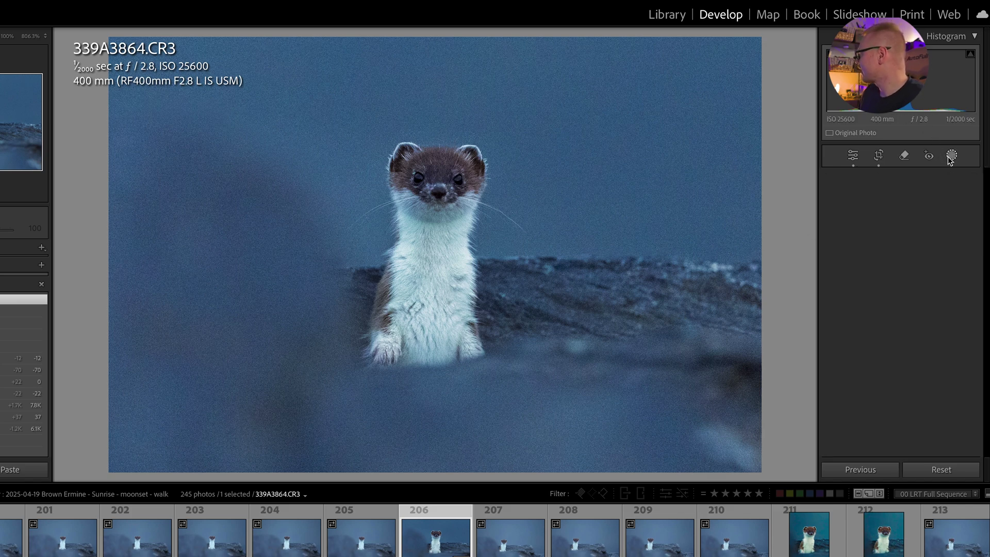
click(865, 279)
drag(195, 225, 503, 292)
drag(903, 273, 899, 276)
Step: Add a second linear gradient mask rising from the photo's bottom edge to the ermine's body, with Exposure -1.02
click(755, 66)
click(796, 172)
drag(420, 458, 432, 296)
drag(906, 273, 897, 275)
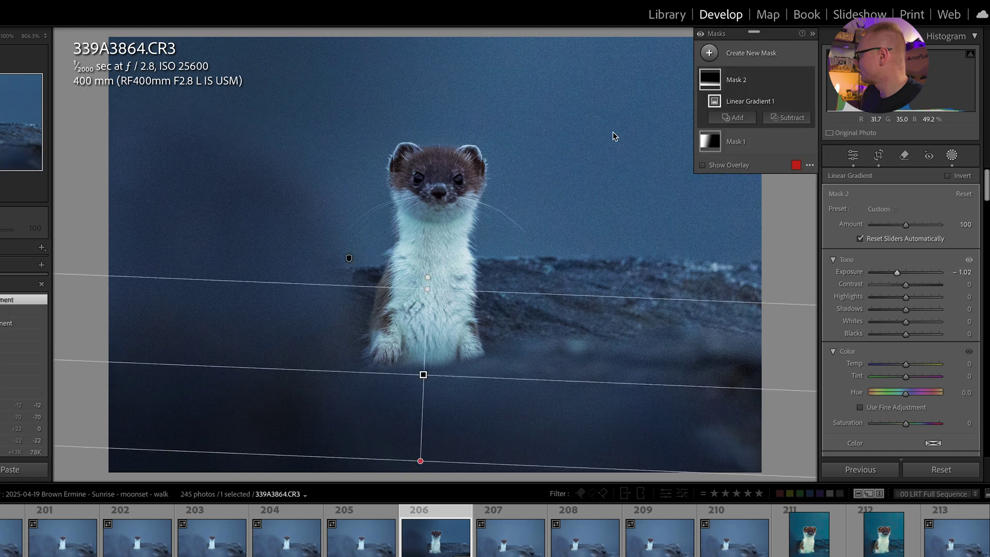
Step: Check both gradient masks and intersect Mask 1 with a Select Background mask
click(710, 78)
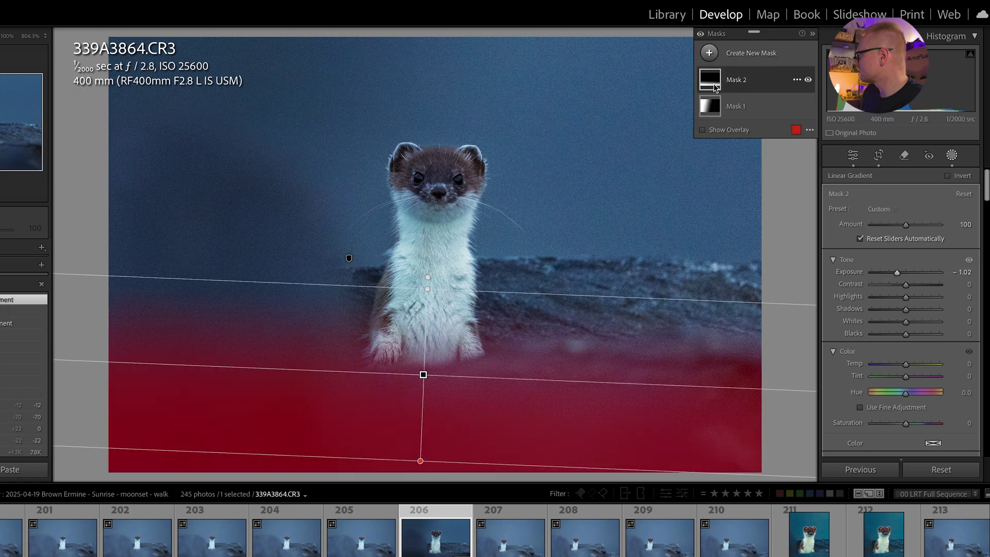
click(711, 107)
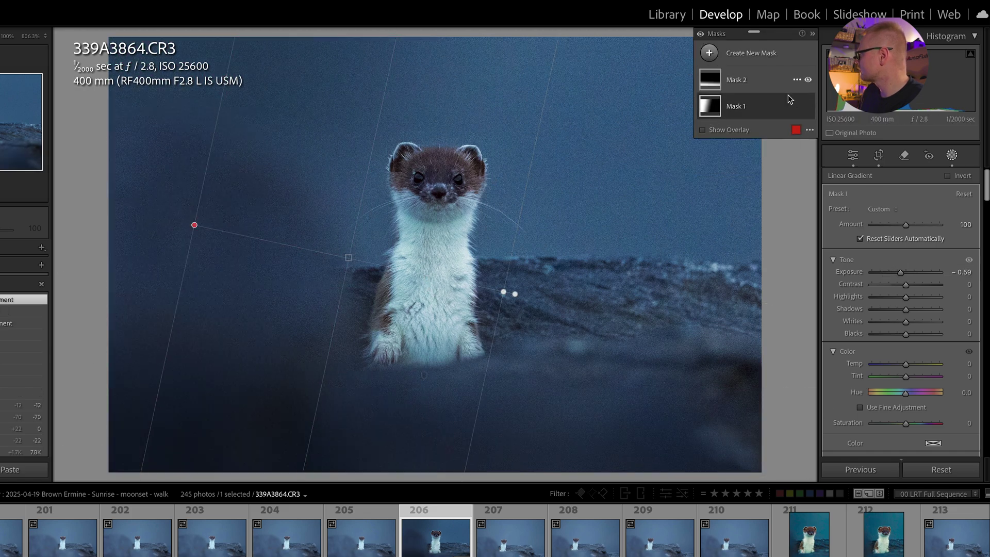
click(796, 105)
mouse_move(842, 162)
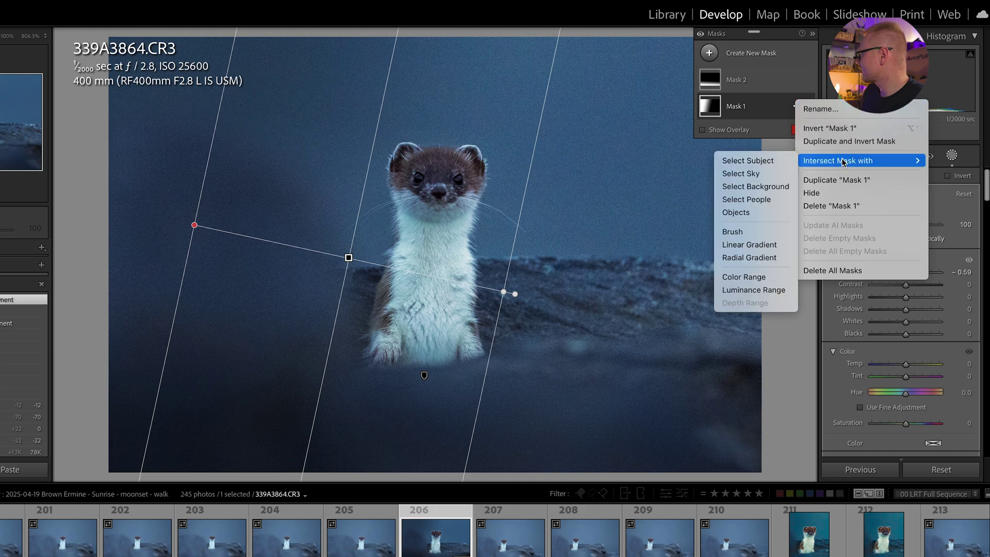
click(777, 189)
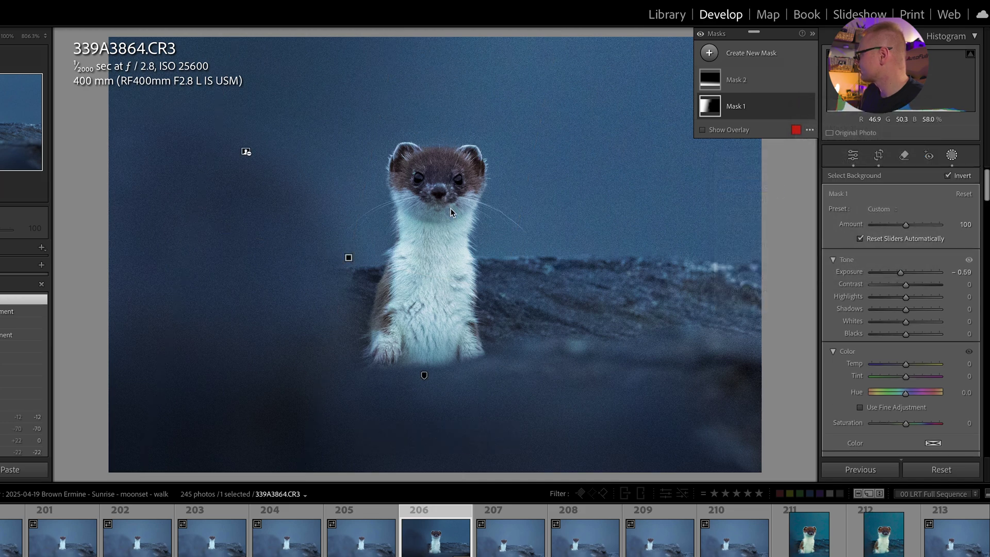
Step: Add a linear gradient mask from the photo's upper right to the ermine, intersected with Select Background, and slightly lower its Exposure
click(742, 55)
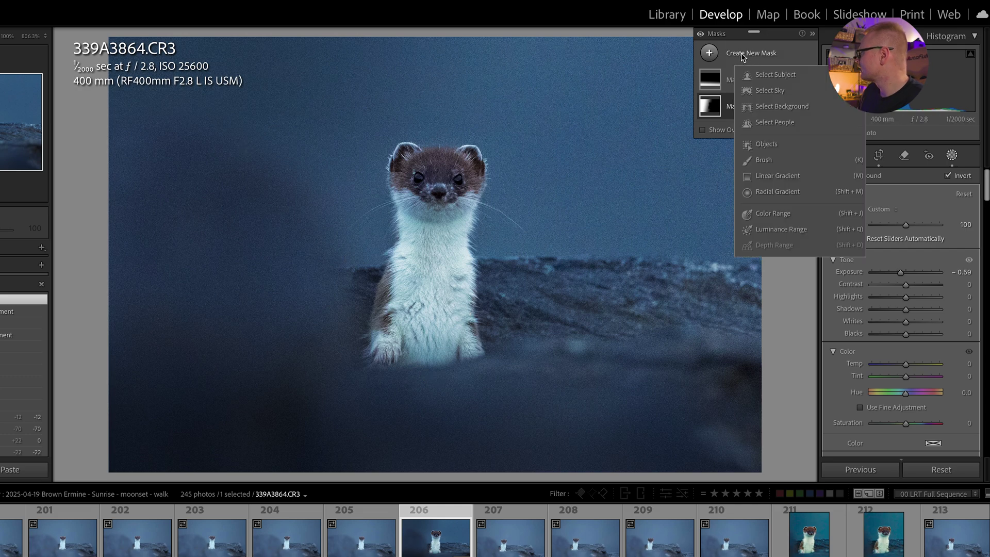
click(772, 179)
drag(660, 88, 366, 187)
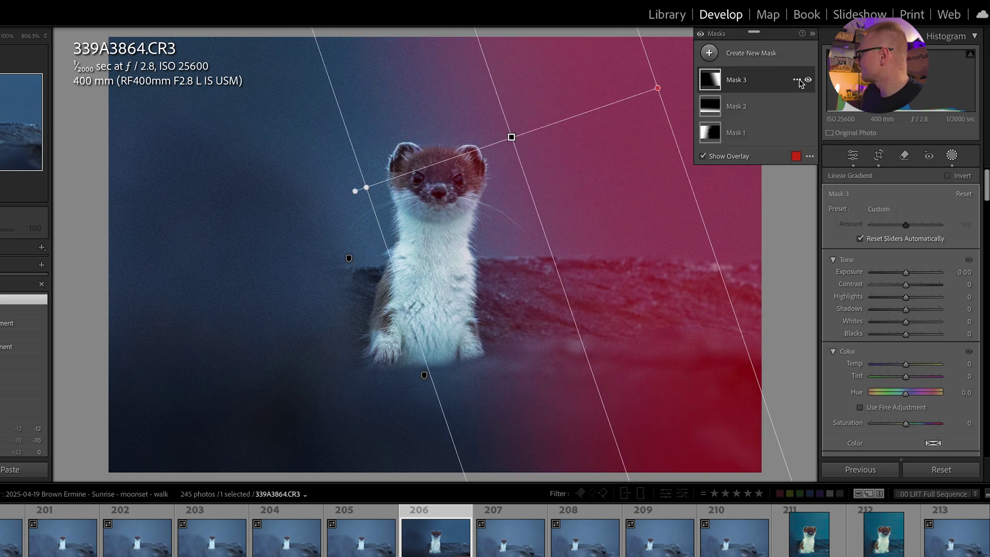
click(796, 80)
mouse_move(833, 140)
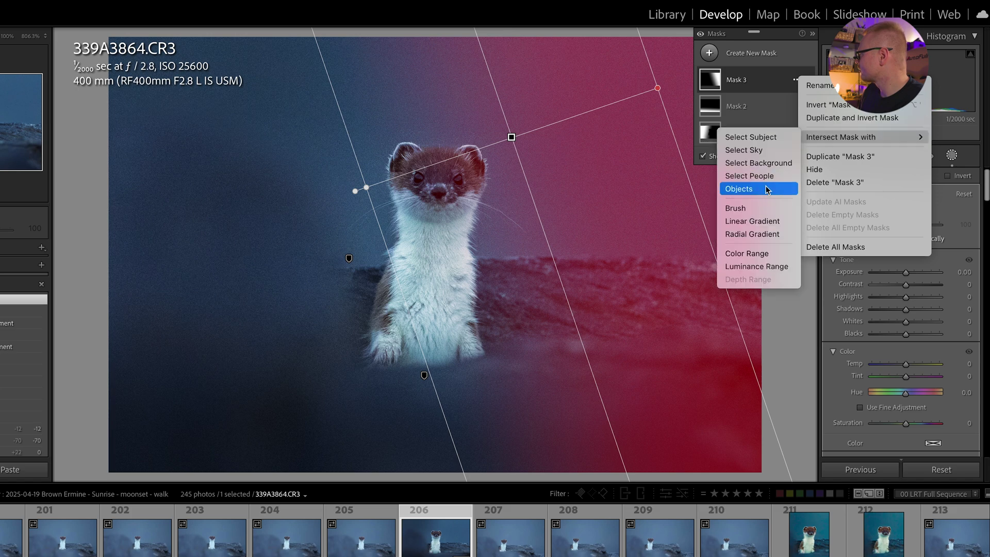
click(758, 162)
drag(905, 272, 903, 272)
Step: Extend Mask 1's linear gradient across the ermine to the rock on its right
click(349, 259)
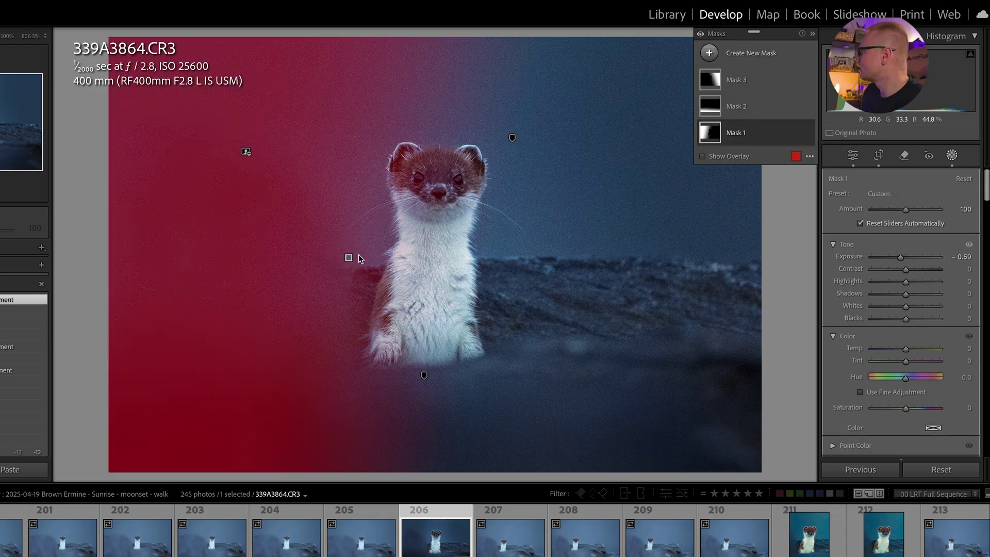
drag(511, 289, 542, 300)
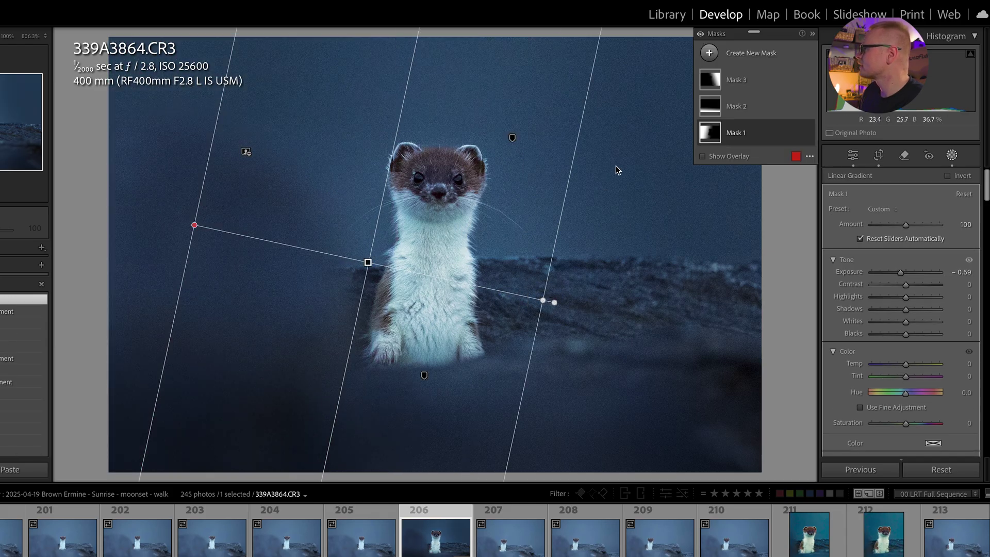
click(950, 155)
scroll(951, 332, down, 3)
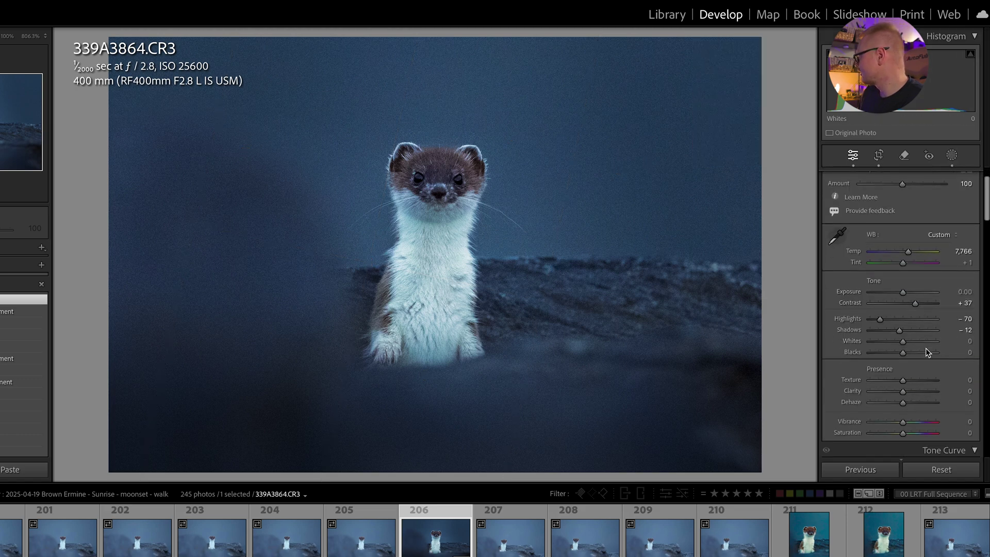
Step: Add a Select Subject mask of the ermine, intersected with an oval radial gradient of Feather 100 around its head and upper chest
click(941, 157)
click(756, 55)
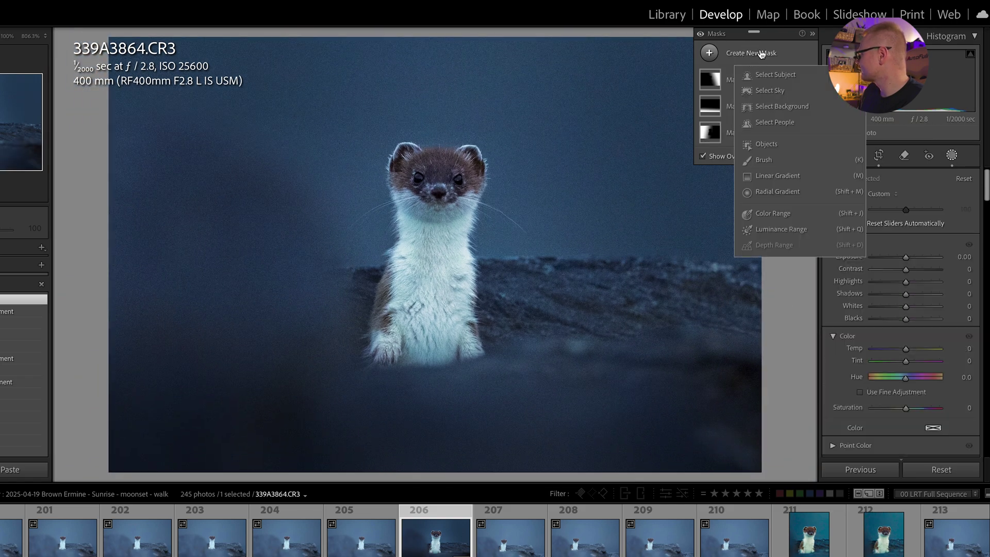
click(775, 76)
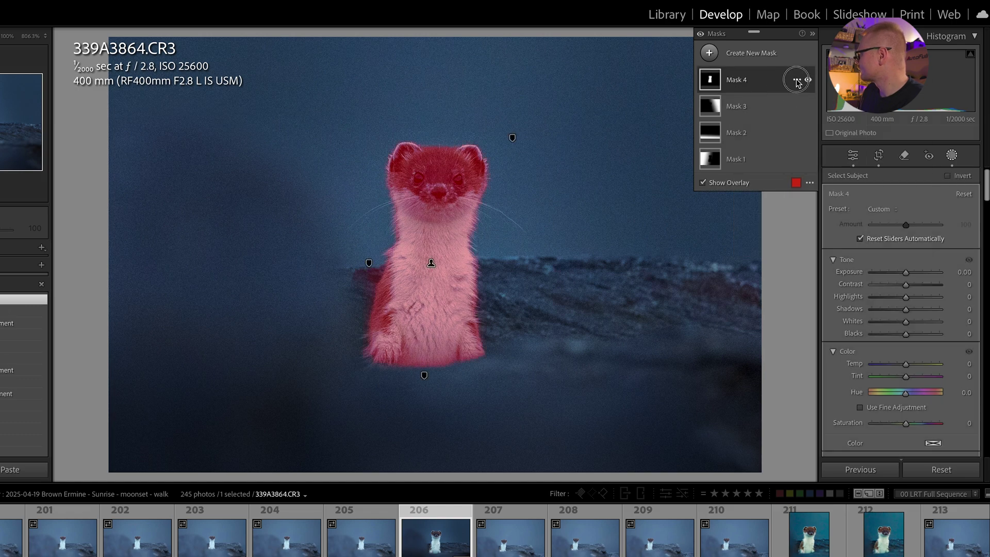
click(796, 81)
mouse_move(843, 137)
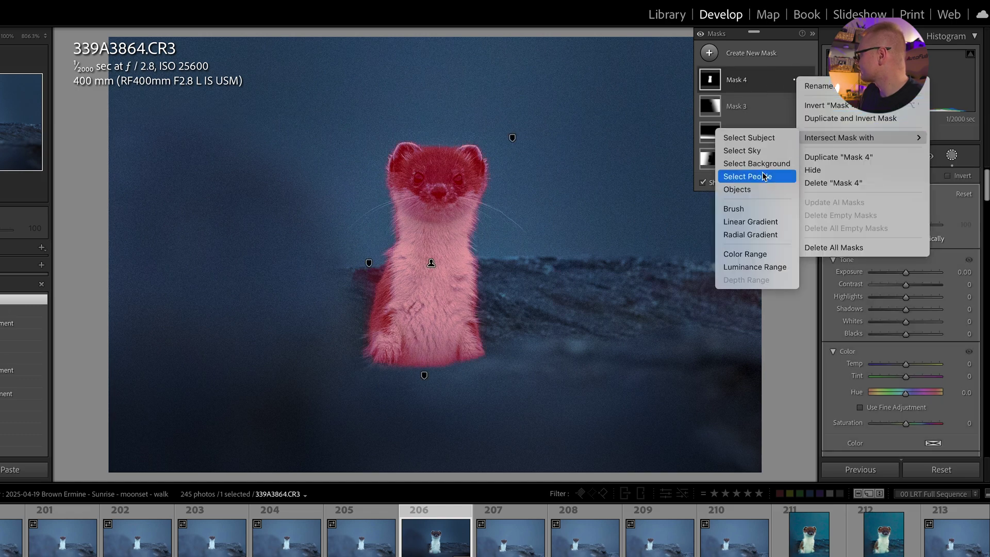
click(768, 234)
drag(431, 180, 508, 262)
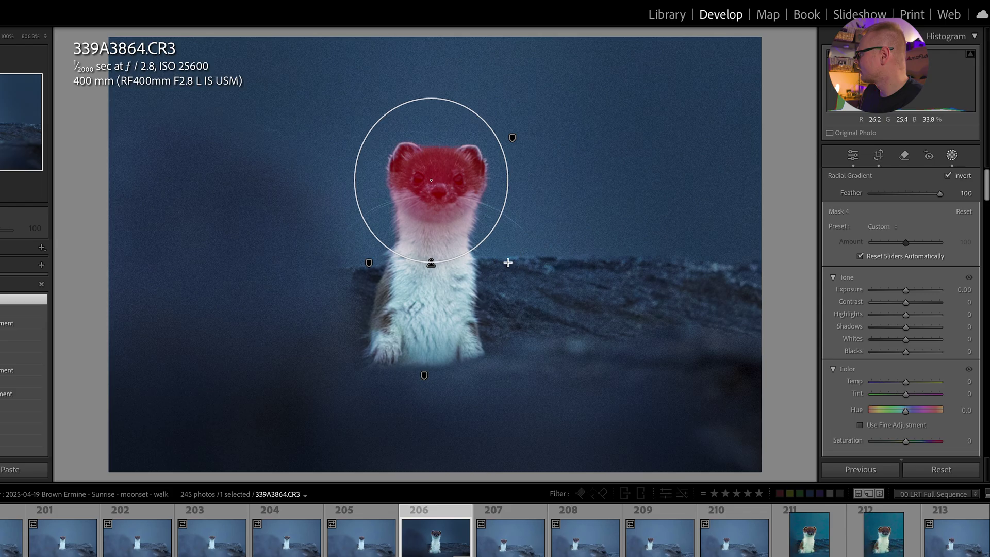
drag(461, 238, 467, 249)
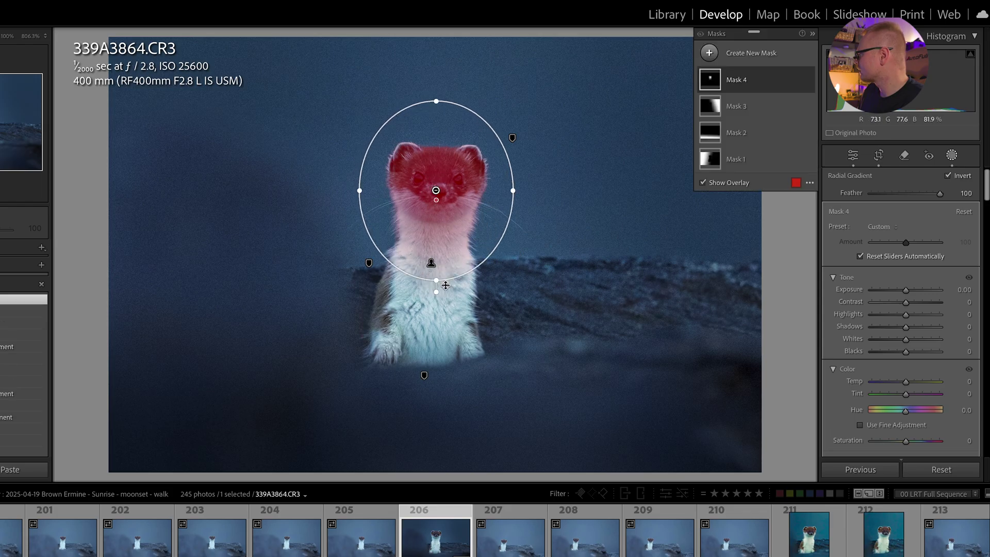
Step: Set the head mask to Exposure 0.28, Contrast -16, Shadows 43 and Temp 18, and compare the photo with the mask hidden
drag(906, 327, 908, 297)
drag(907, 384, 913, 383)
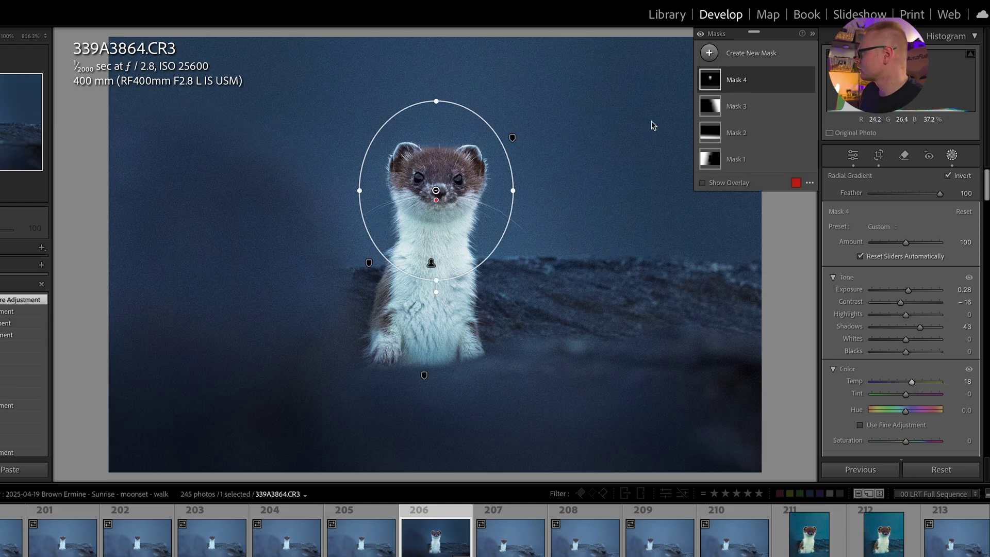
click(807, 81)
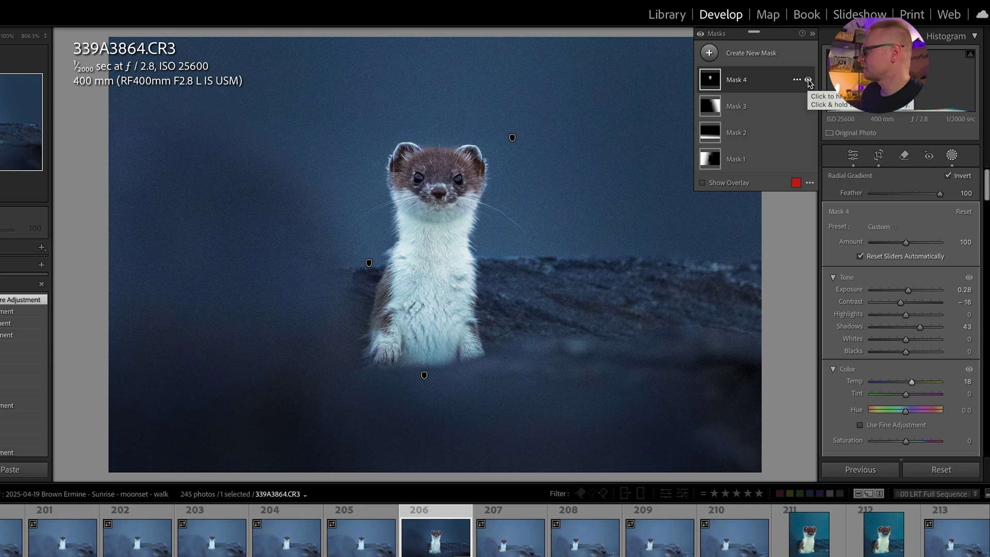
key(shift+w)
Step: Tint the midtones a faint green-teal in Color Grading with hue 157 and saturation 5
scroll(894, 308, down, 3)
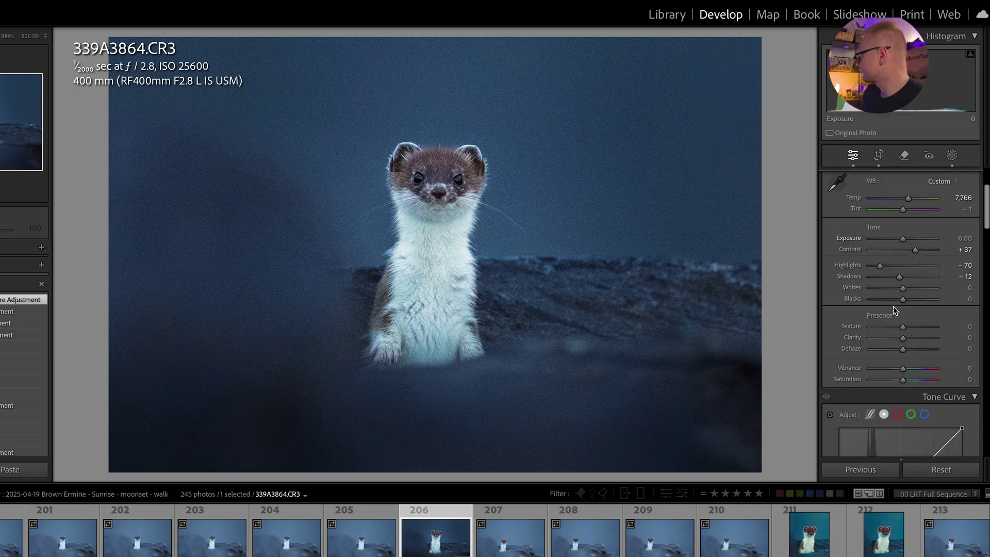
scroll(893, 308, down, 3)
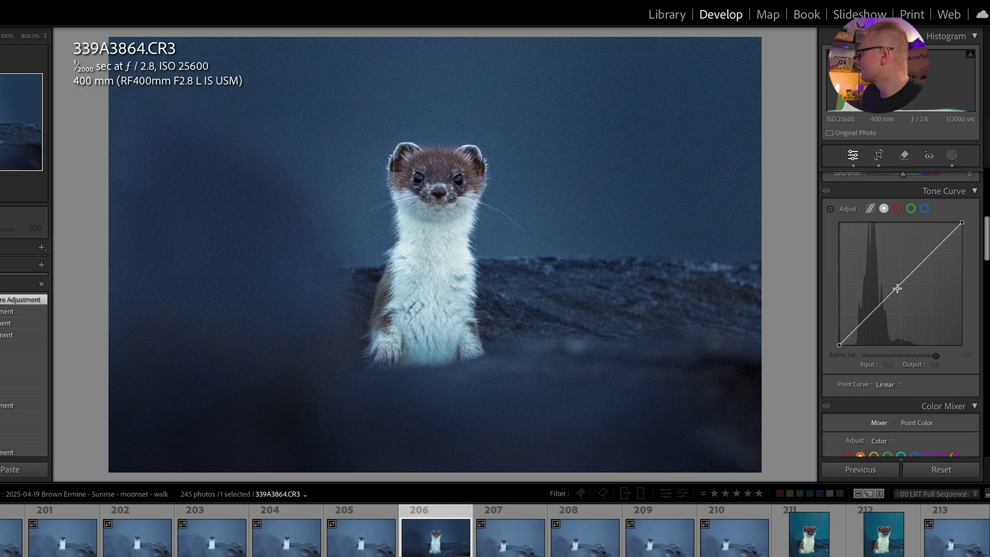
scroll(897, 288, down, 3)
scroll(902, 287, down, 3)
drag(901, 299, 894, 295)
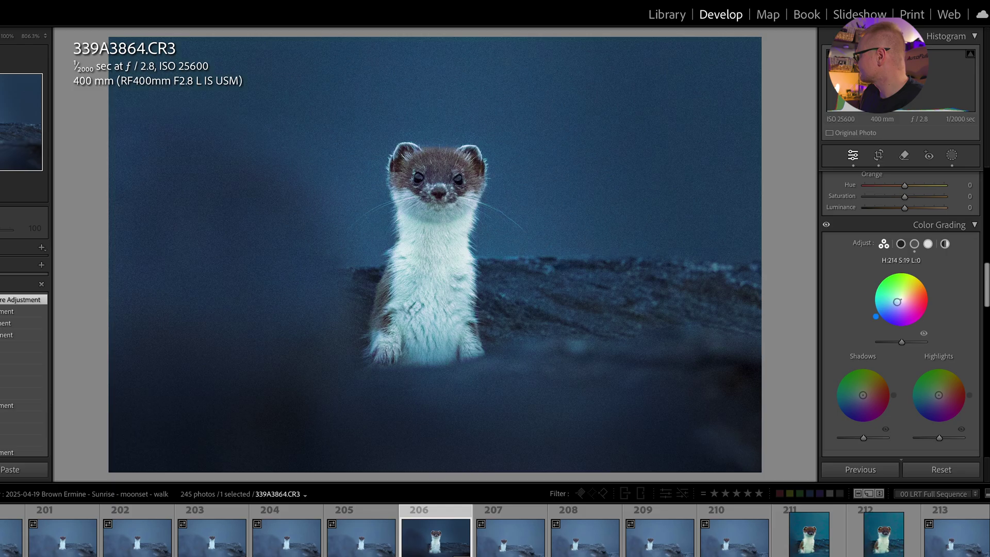
drag(896, 298, 896, 299)
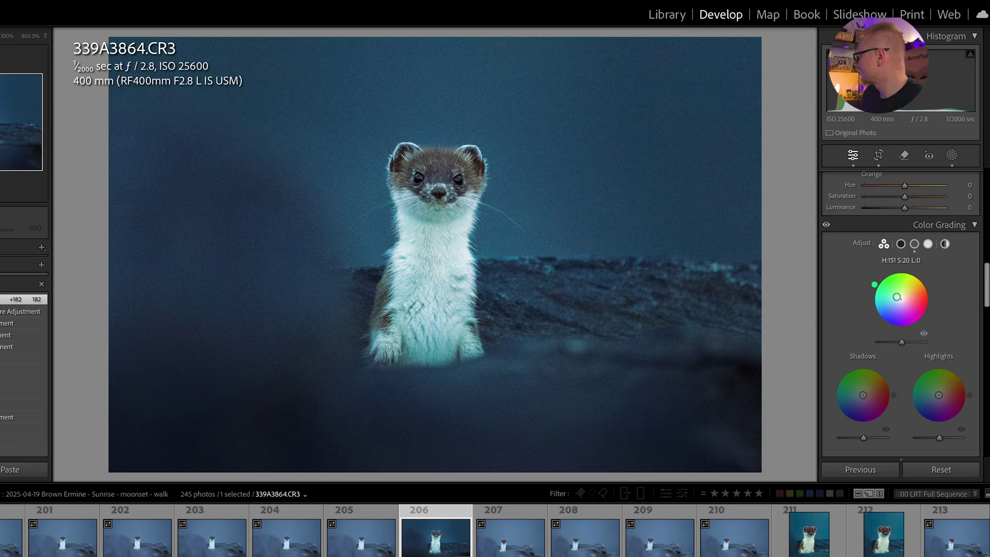
drag(872, 287, 900, 298)
Step: Grade the shadows with hue 186, saturation 13 and luminance -48, and the highlights with hue 26 and saturation 30
drag(862, 395, 859, 396)
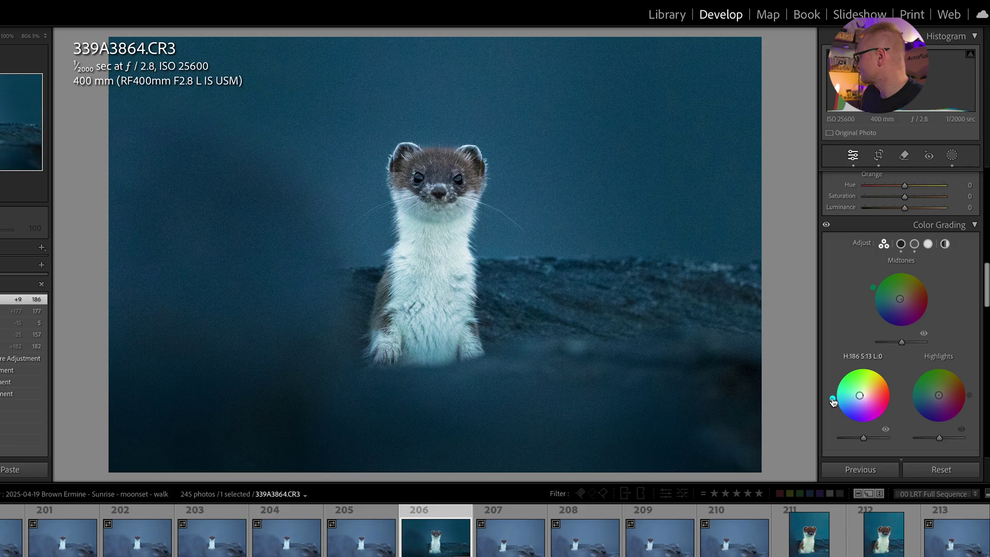
drag(938, 395, 944, 393)
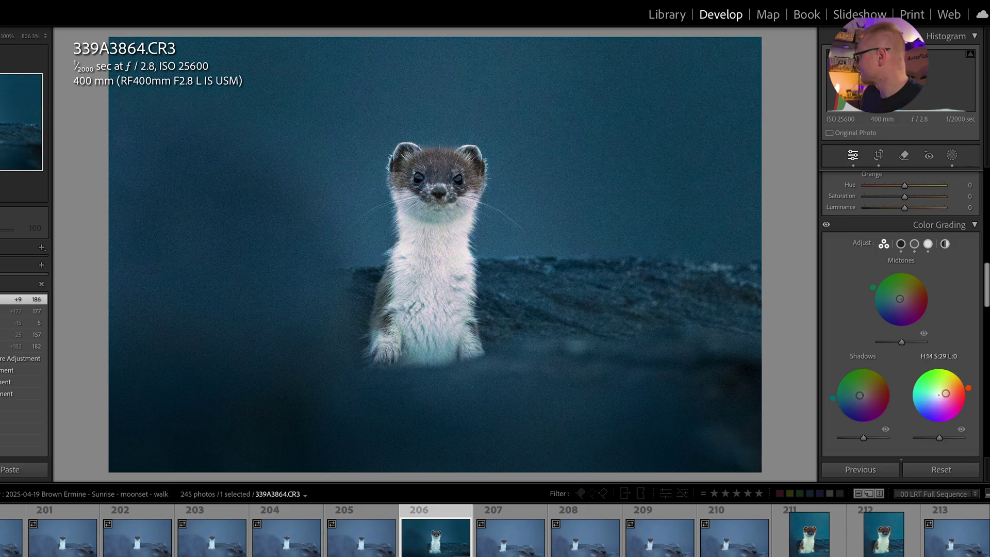
drag(946, 392, 944, 393)
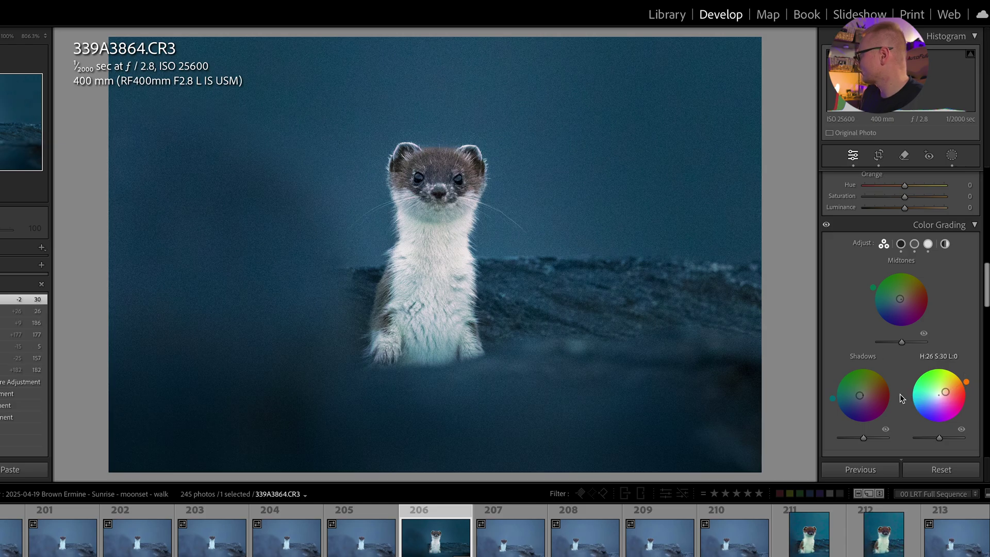
drag(867, 437, 863, 439)
drag(858, 443, 856, 442)
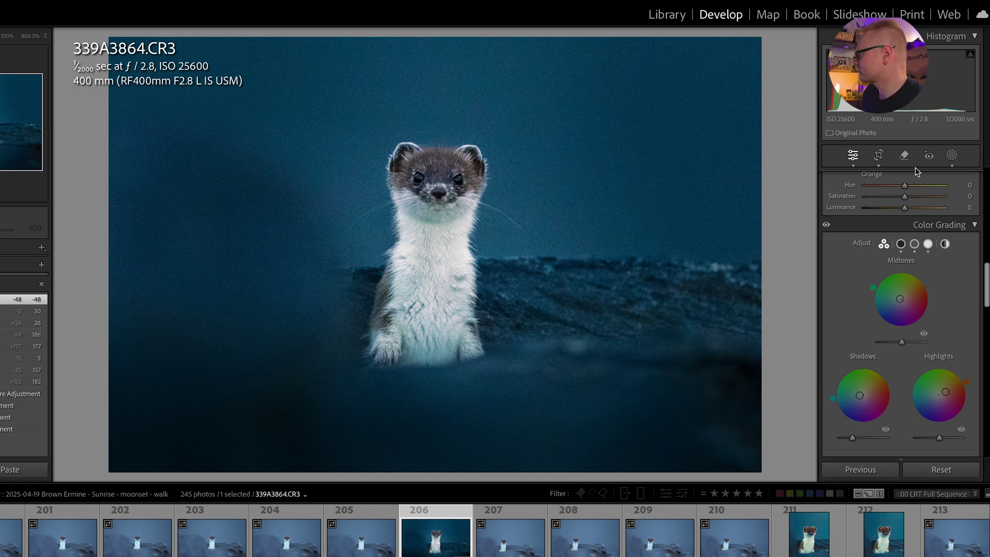
Step: Add a Select Subject mask over the whole ermine, raise its Saturation and warm its Temp slightly
click(951, 156)
click(709, 78)
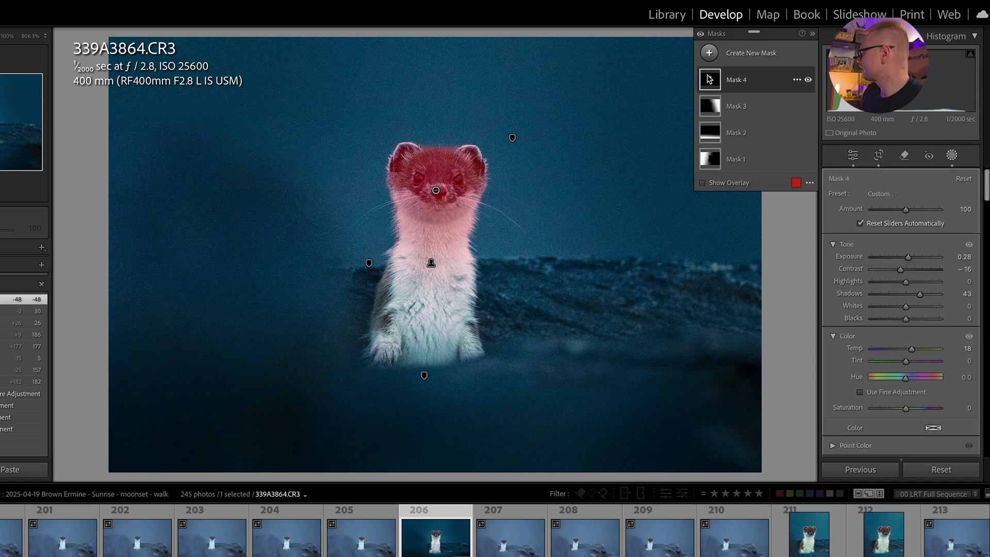
click(709, 52)
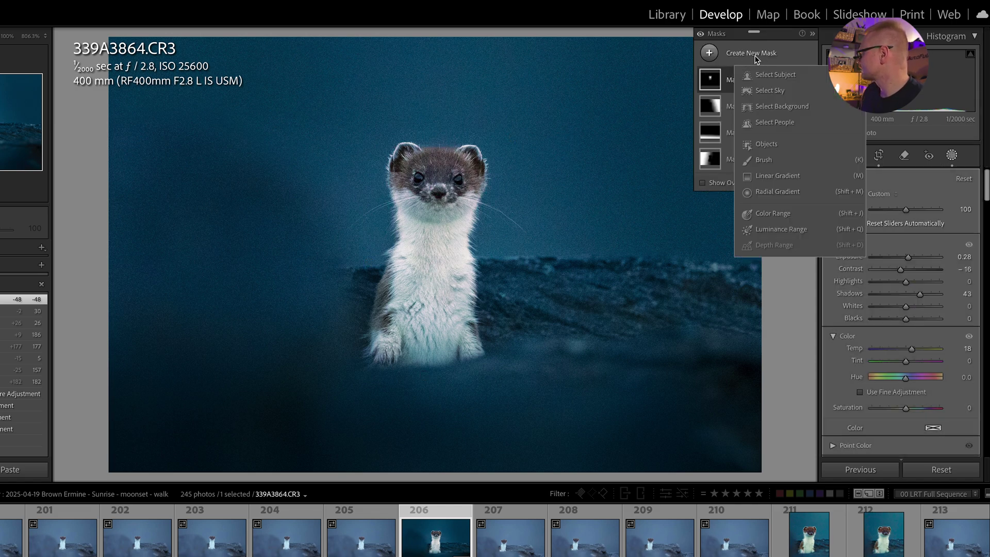
click(786, 76)
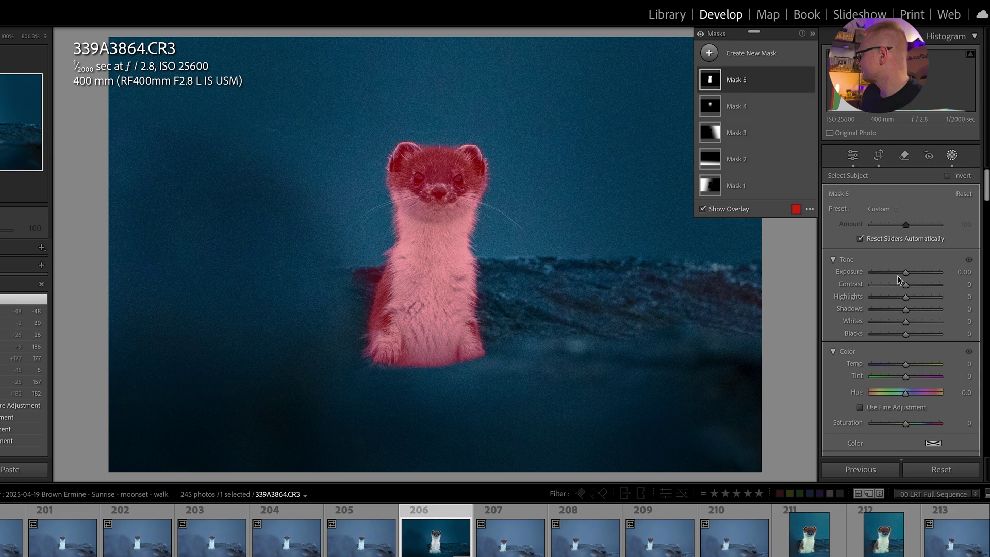
drag(905, 423, 926, 428)
drag(906, 364, 911, 361)
click(952, 156)
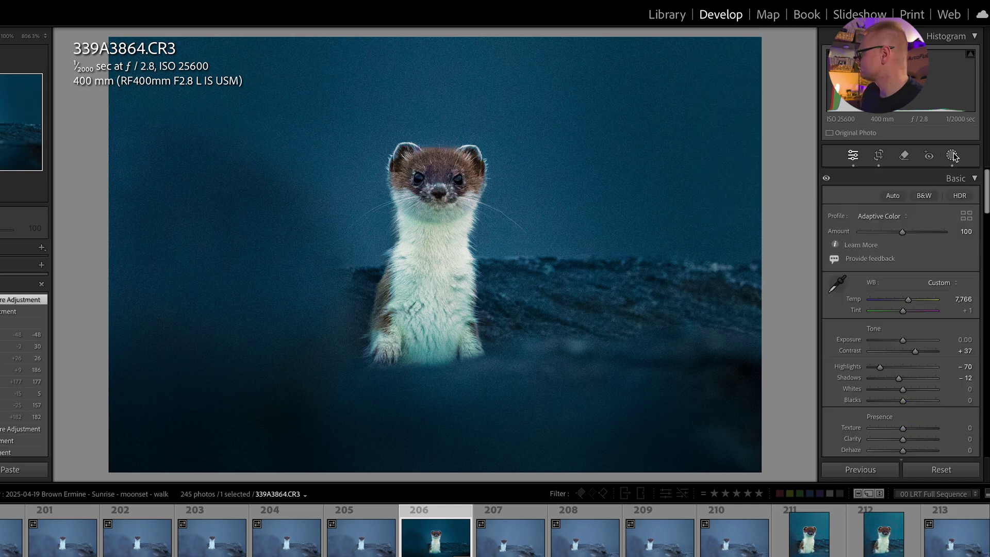
Step: Inspect the ermine's face up close and set Sharpening to Amount 68, Radius 2.2, Detail 74 and Masking 51
click(448, 168)
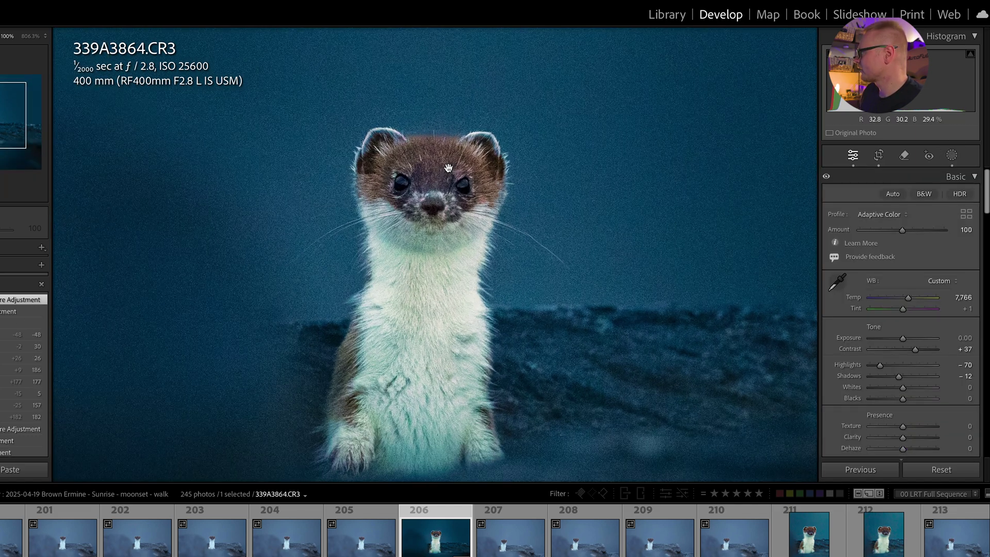
click(448, 168)
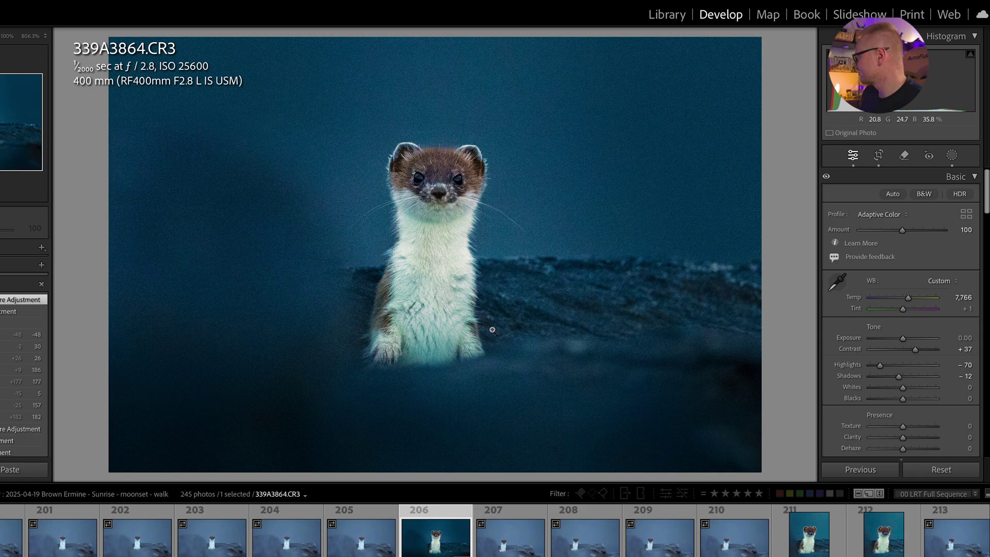
scroll(941, 428, down, 10)
scroll(935, 418, down, 10)
scroll(917, 335, up, 2)
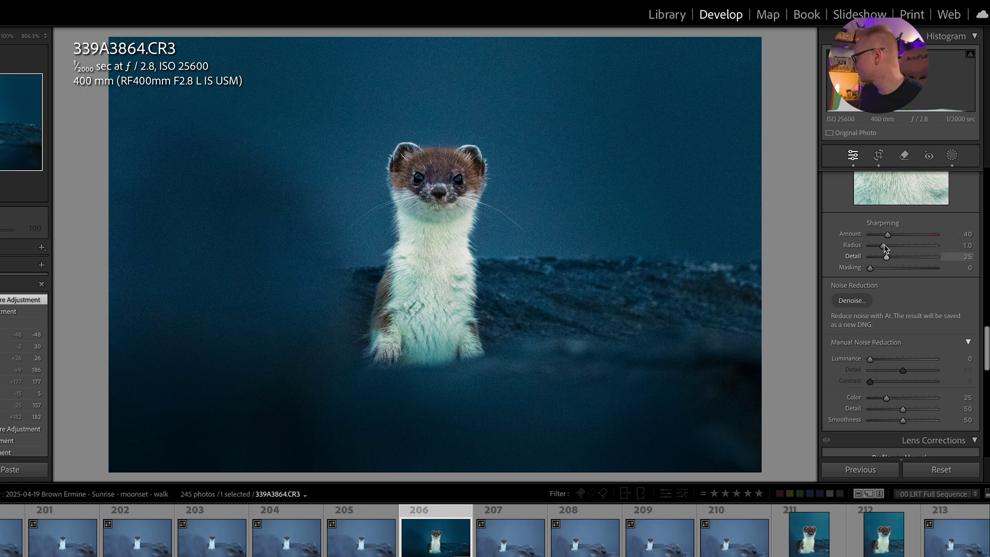
drag(887, 234, 901, 272)
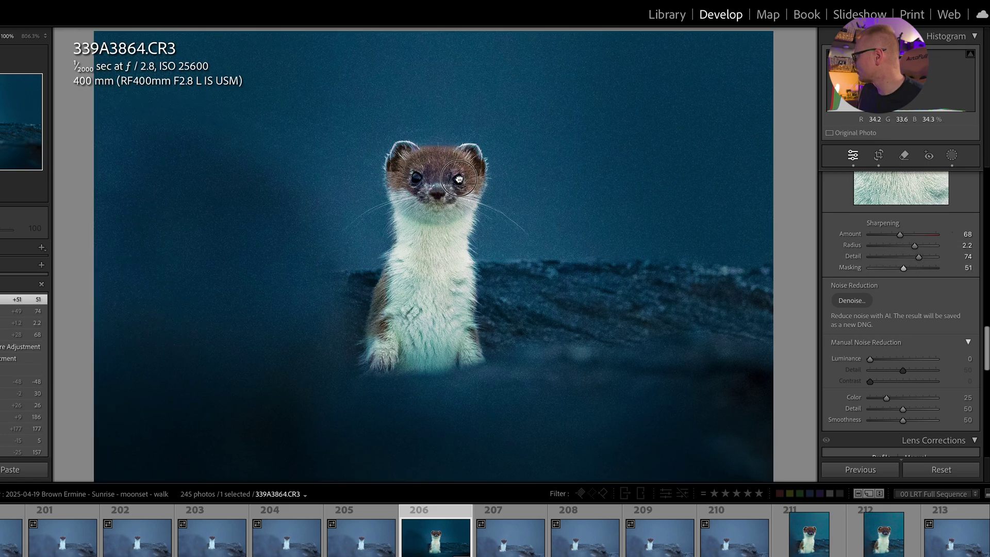
scroll(857, 263, up, 3)
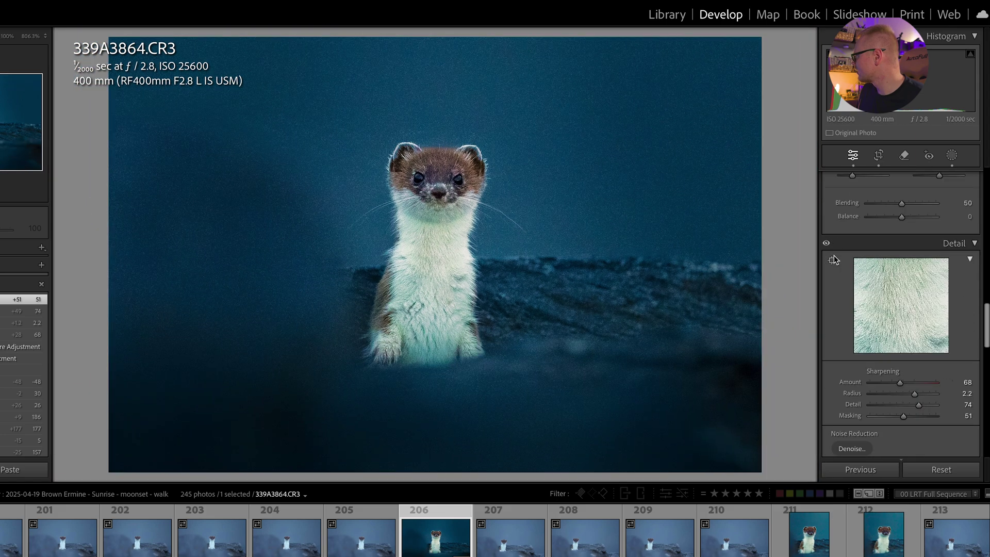
Step: Compare the photo without sharpening, set Sharpening to Amount 48, Radius 2.0, Detail 65 and Masking 31, and check the ermine's face up close
click(827, 244)
click(827, 243)
scroll(866, 319, down, 1)
drag(898, 376, 890, 410)
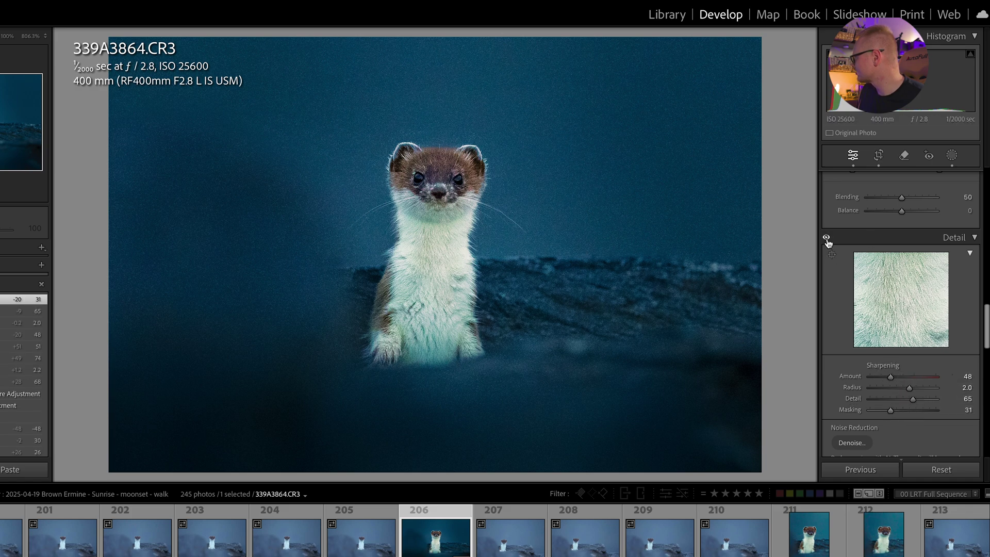
click(425, 186)
click(425, 187)
click(435, 189)
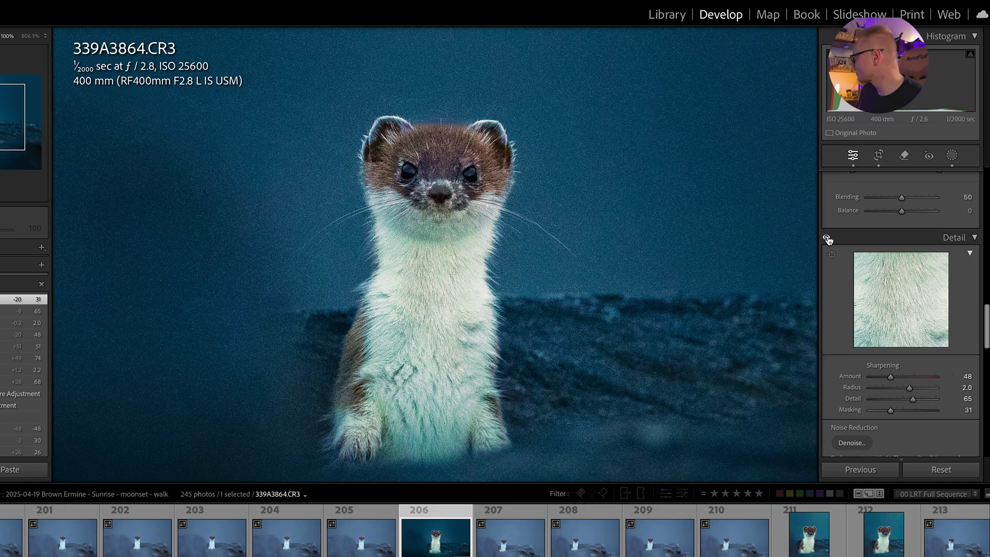
click(631, 249)
Step: Set the Blue Primary calibration to Hue -17 and Saturation +22
scroll(905, 375, down, 5)
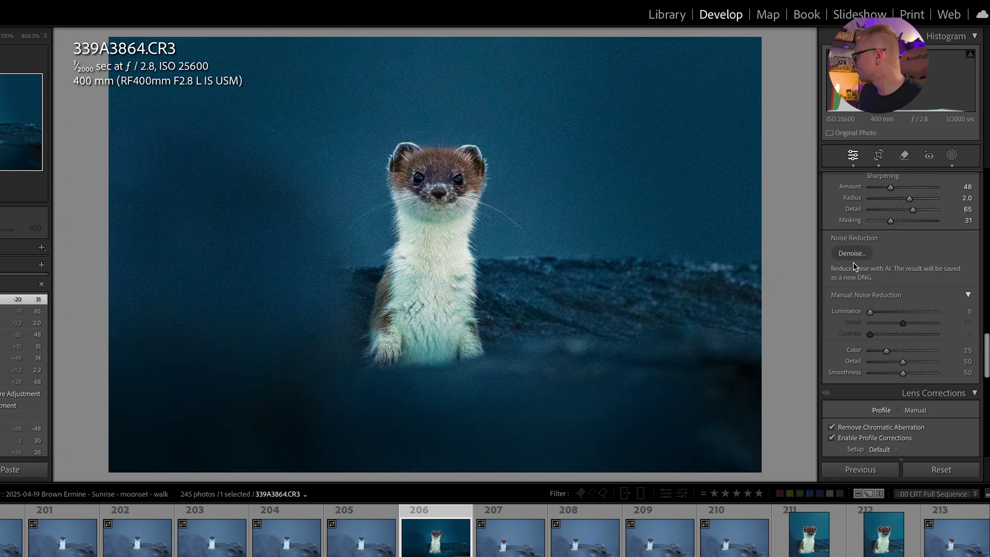
scroll(862, 258, down, 8)
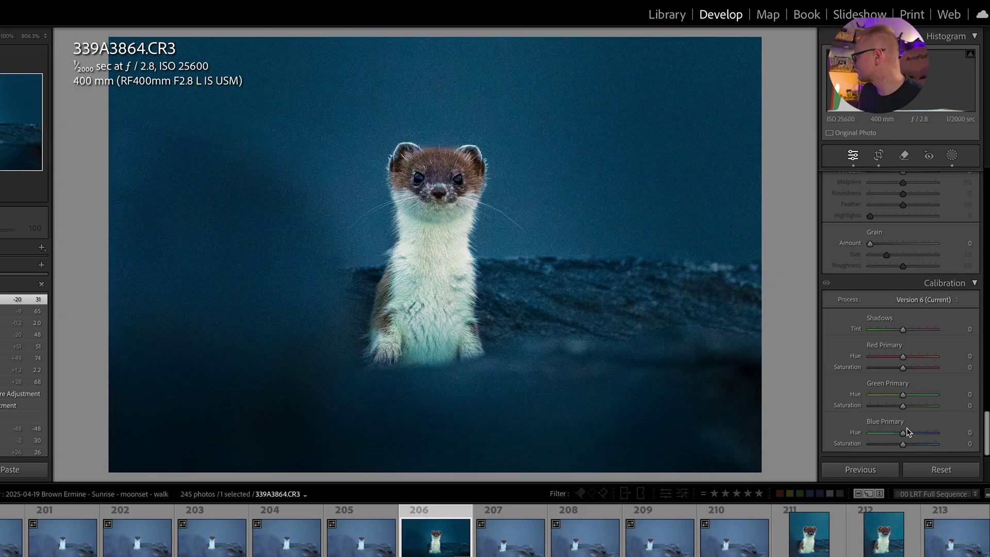
mouse_move(907, 432)
mouse_down()
mouse_move(895, 438)
mouse_move(910, 449)
mouse_up()
scroll(908, 379, up, 10)
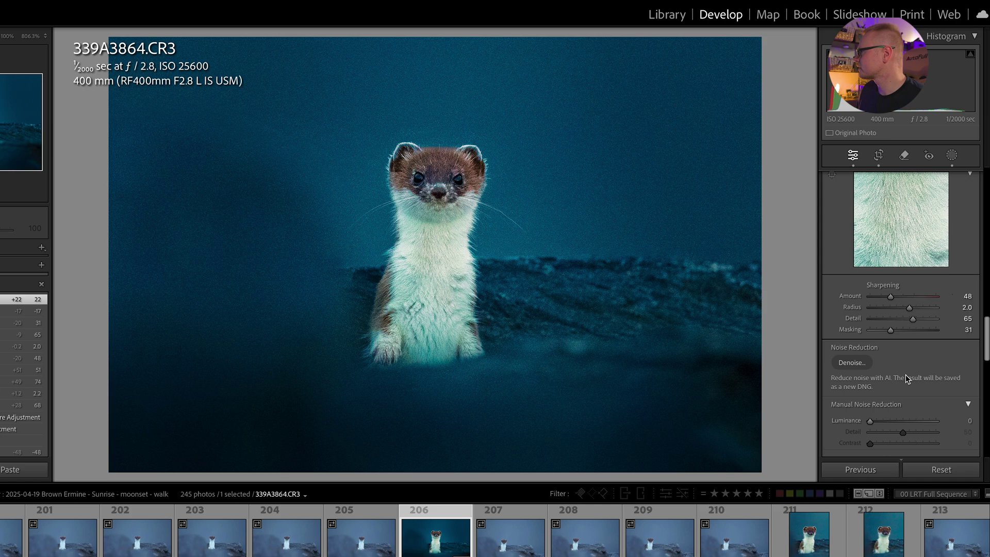
Step: Denoise the ermine photo with AI at Amount 43 as a new DNG and check the ermine's face up close
scroll(902, 373, up, 8)
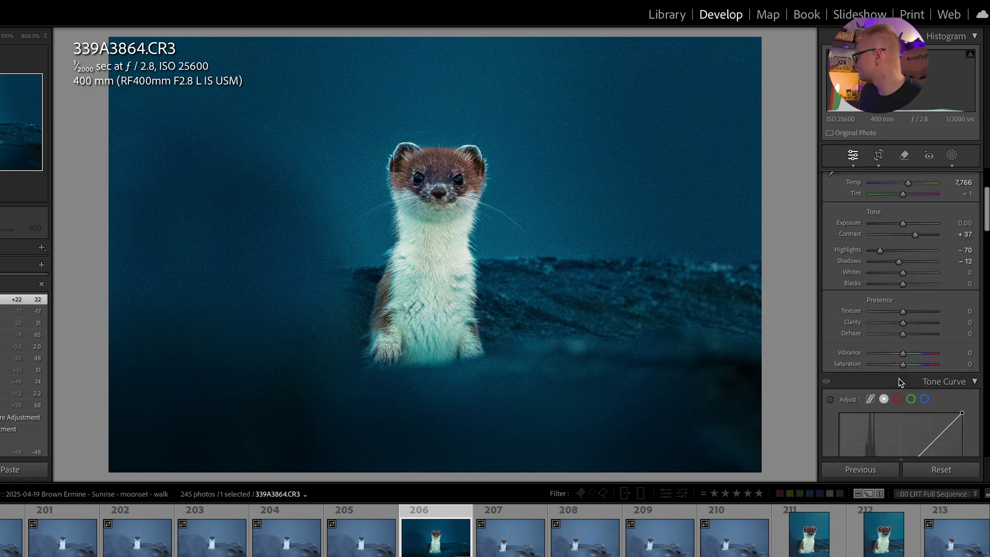
scroll(896, 378, down, 10)
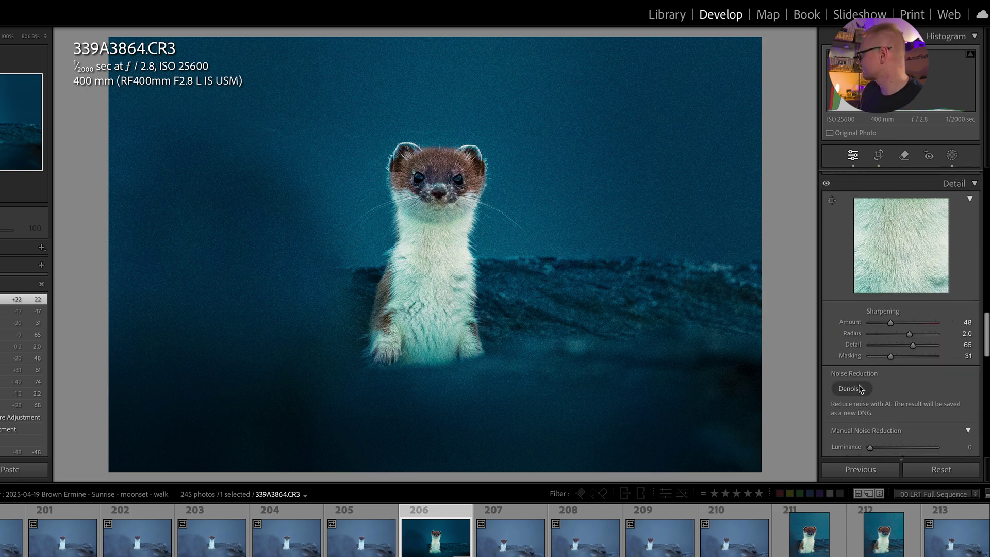
click(859, 389)
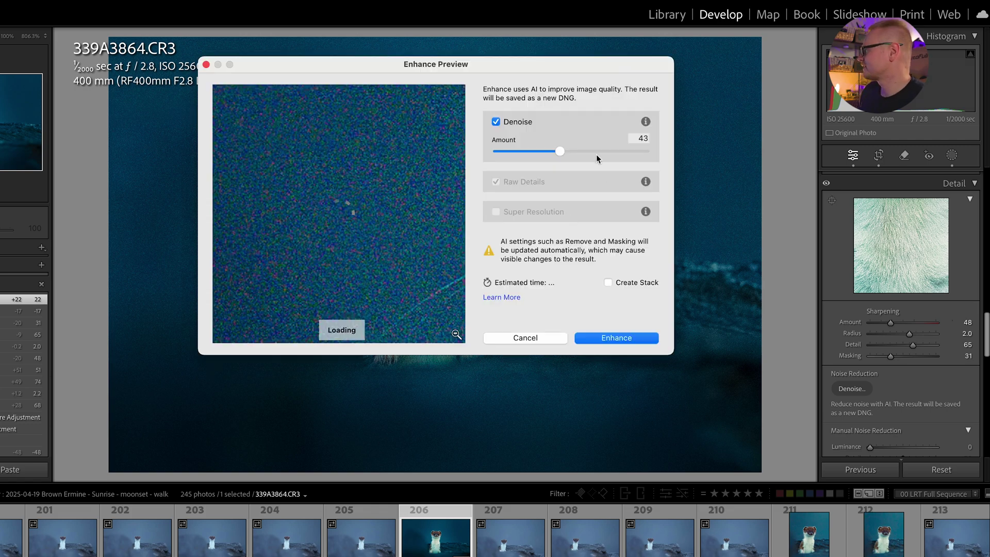
click(617, 337)
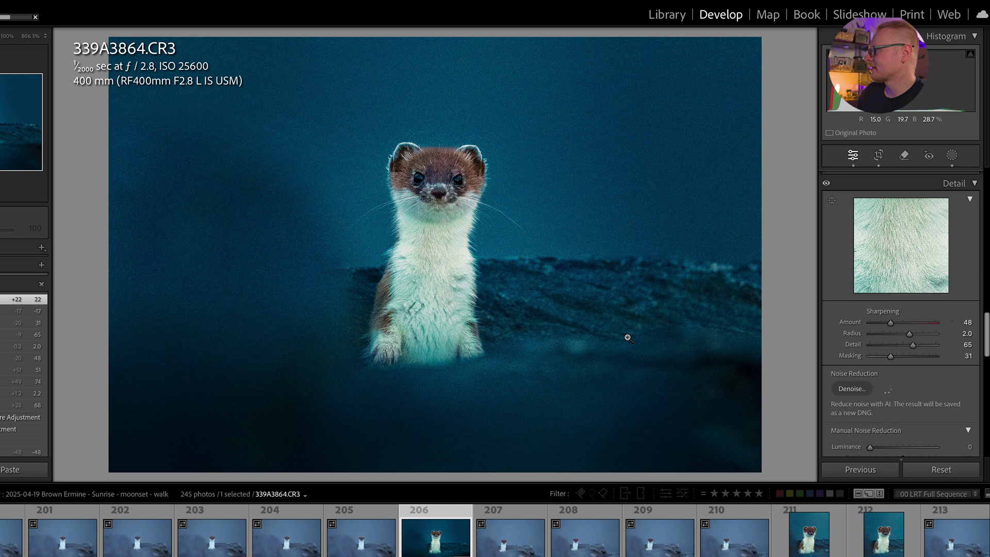
click(501, 180)
click(492, 190)
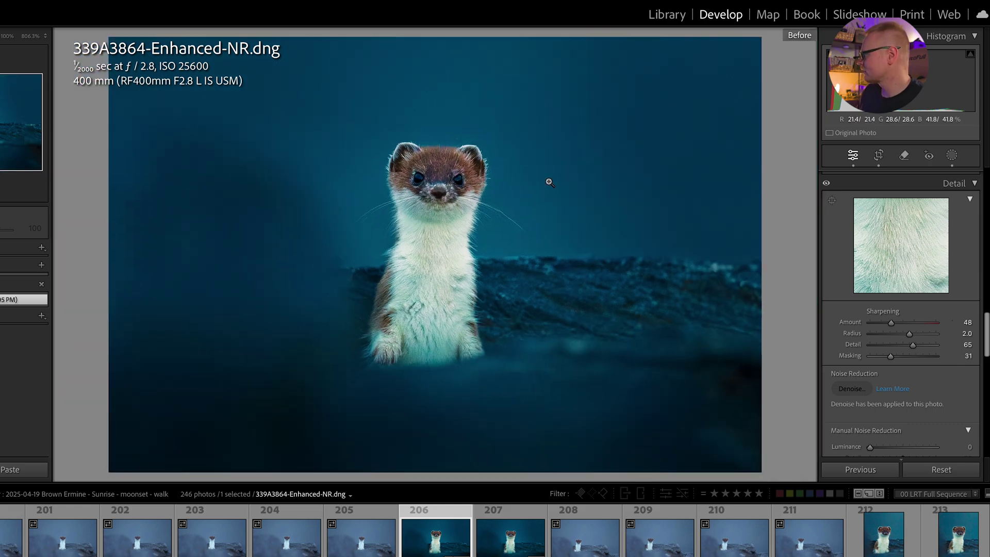
Step: Compare the original 339A3864.CR3 with its unedited version and review its profile and tone settings
click(505, 549)
key(backslash)
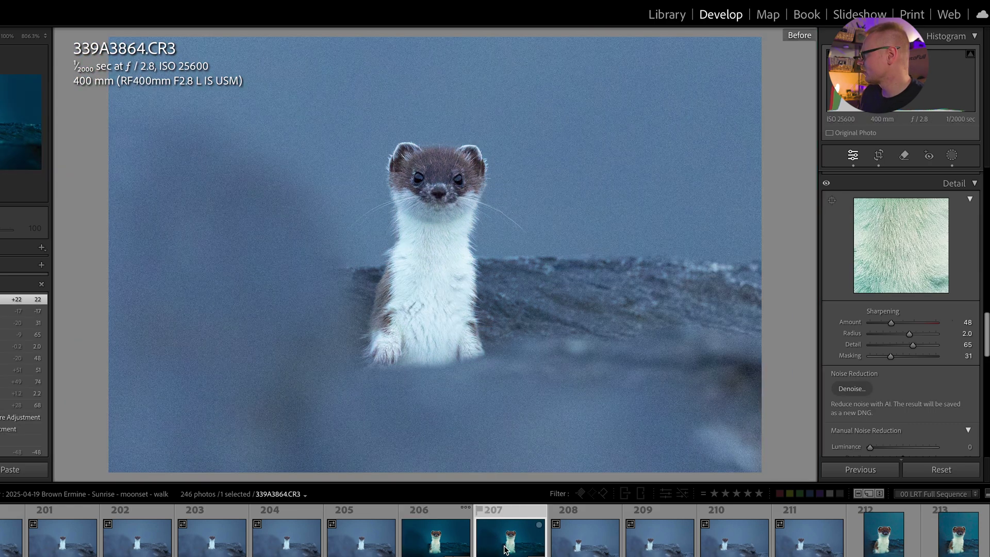
key(backslash)
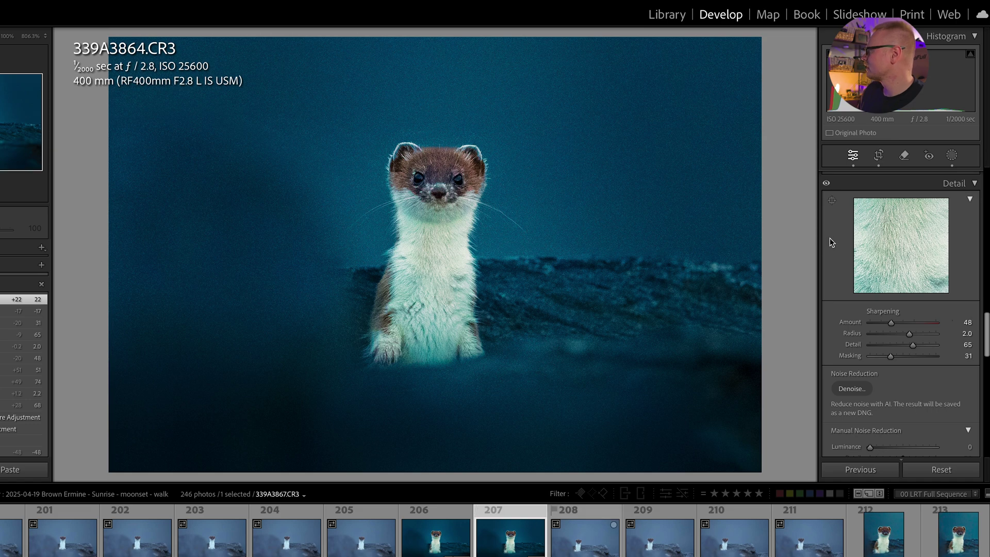
scroll(927, 302, up, 15)
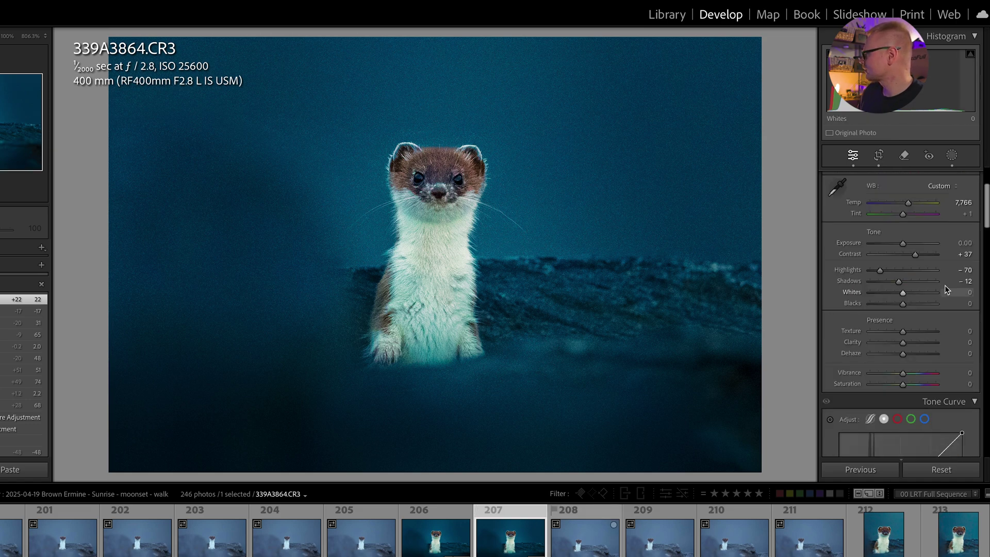
scroll(924, 225, up, 3)
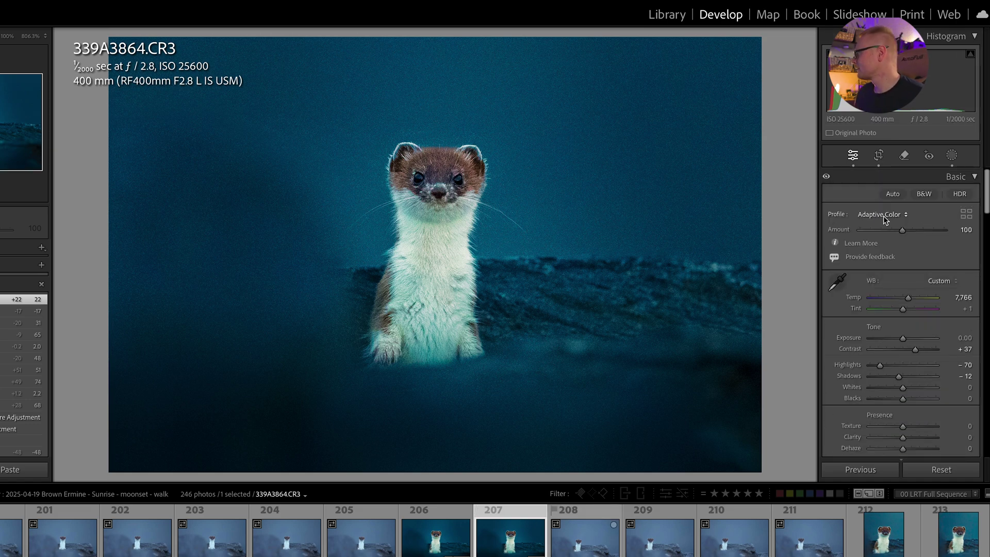